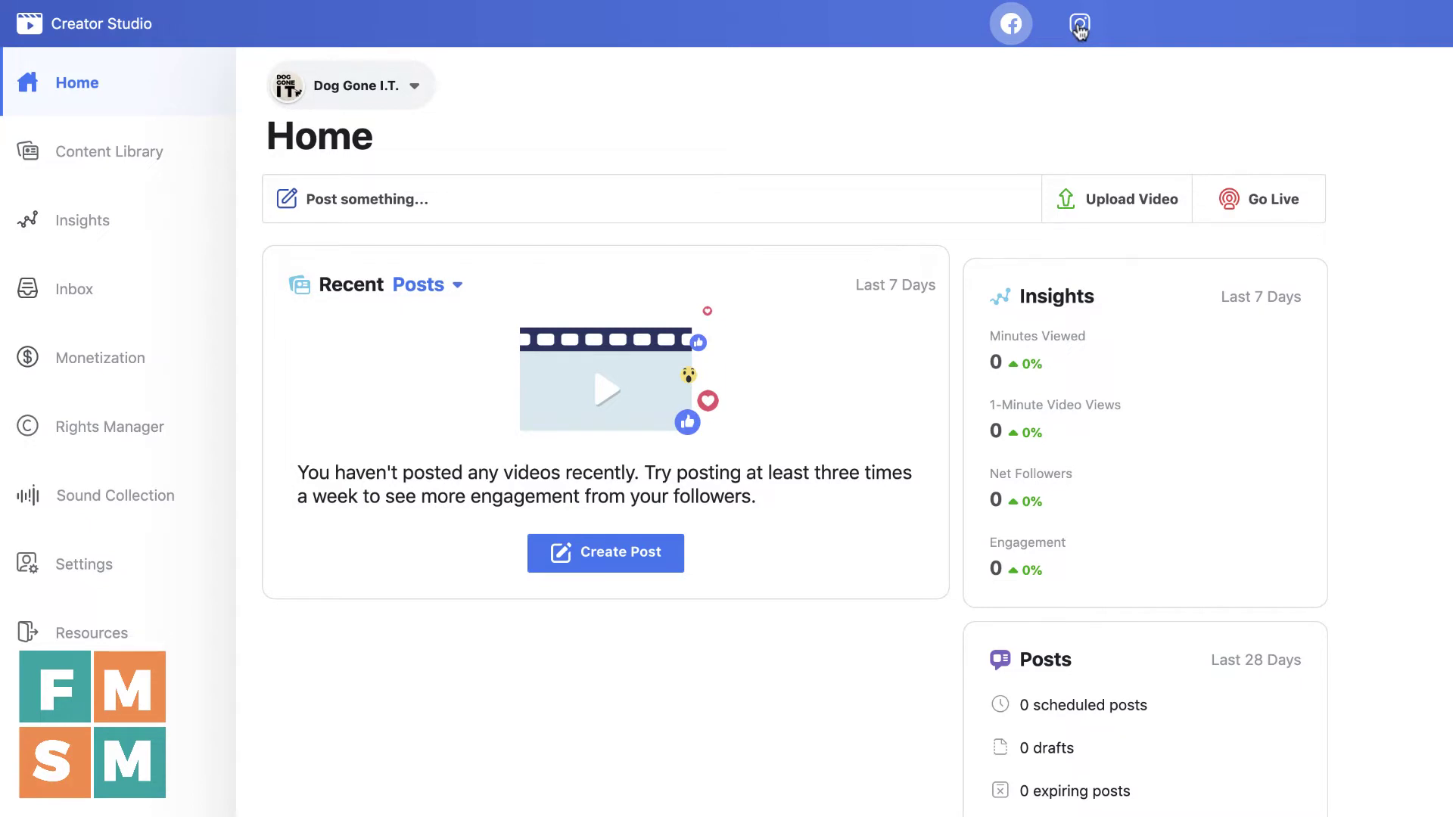
- Browse the Instagram, Content Library, Insights and Inbox sections, then return to Home
{"action": "left_click", "coordinate": [1080, 25]}
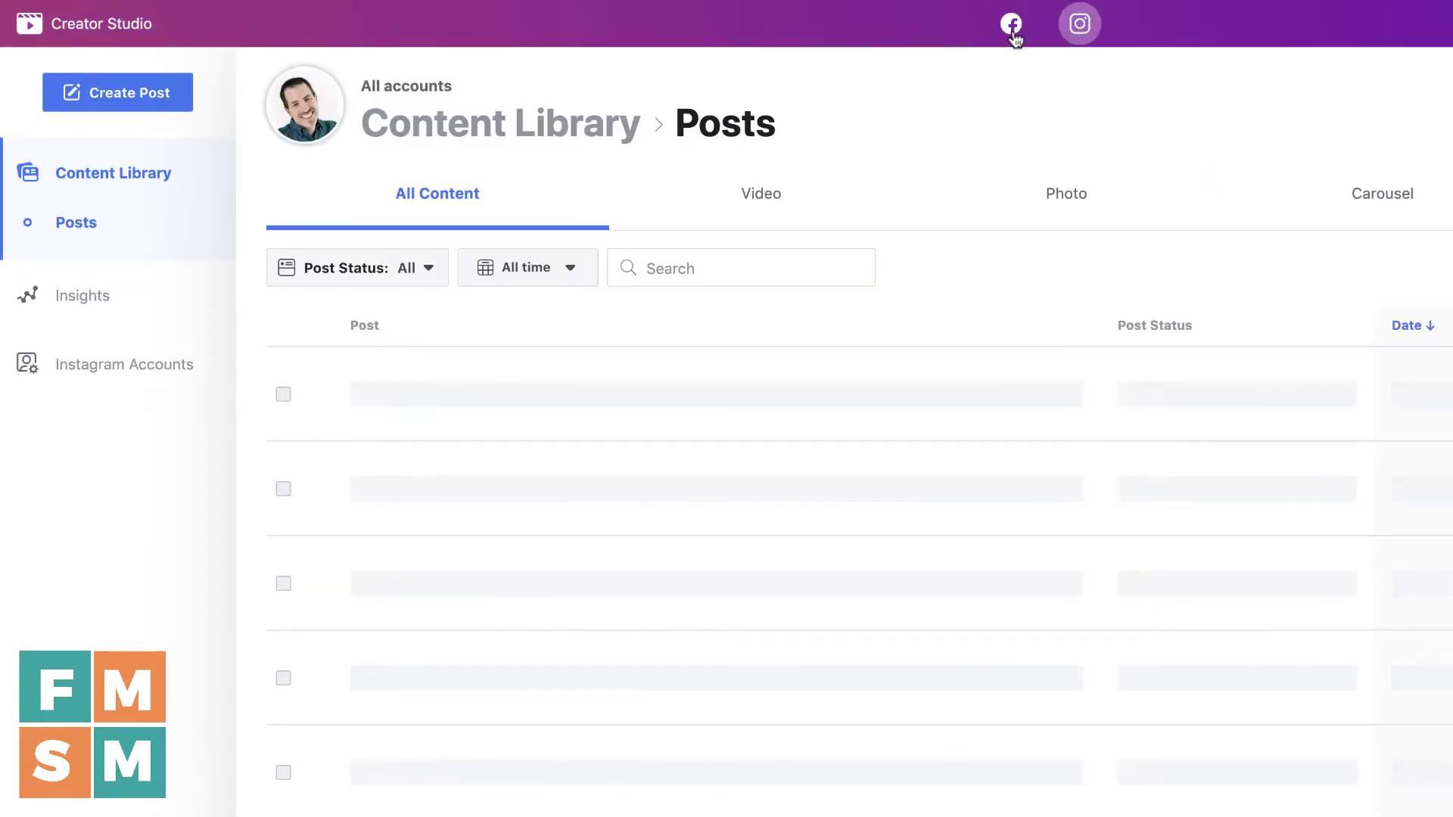
{"action": "left_click", "coordinate": [1013, 27]}
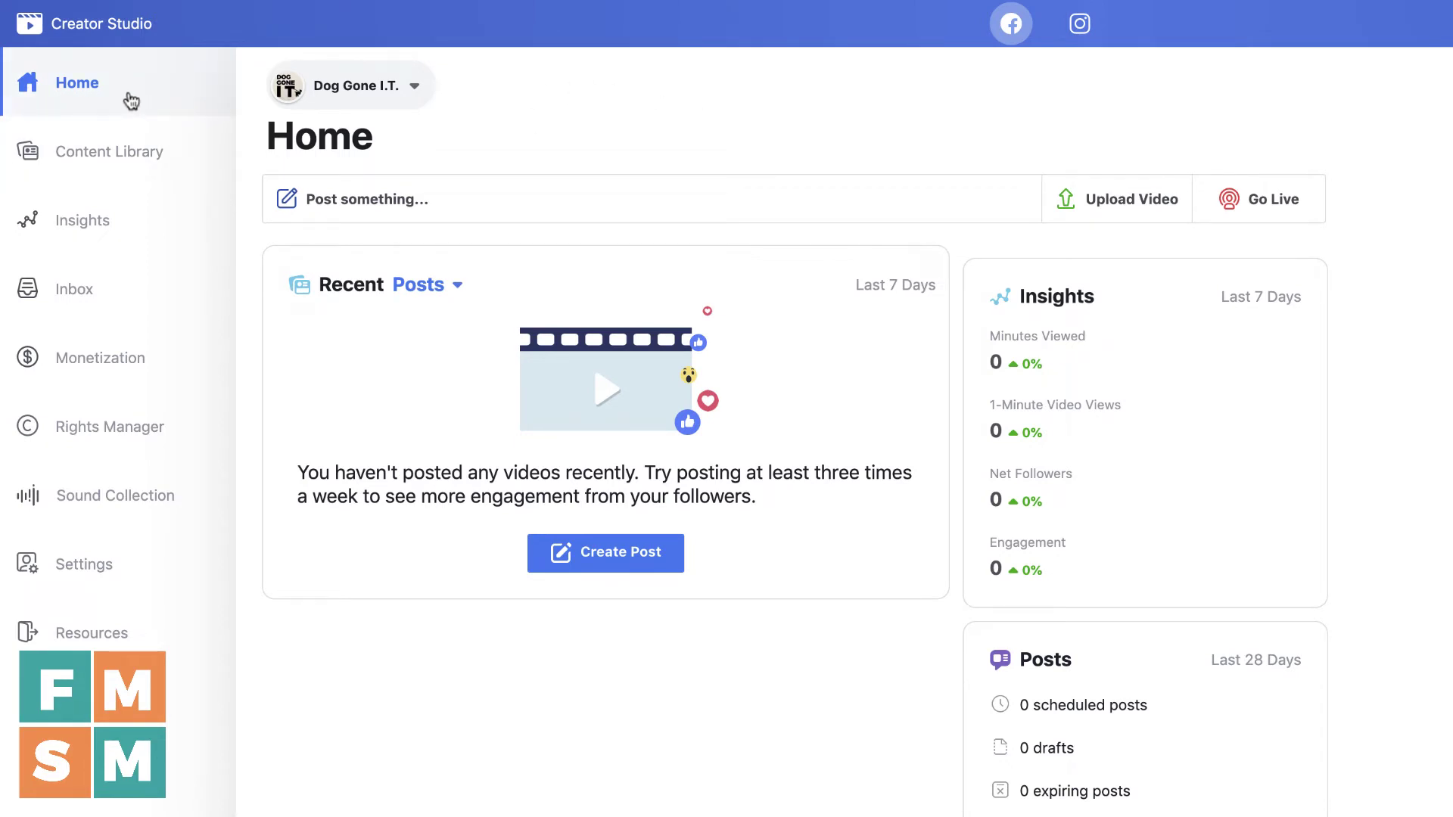
{"action": "left_click", "coordinate": [114, 150]}
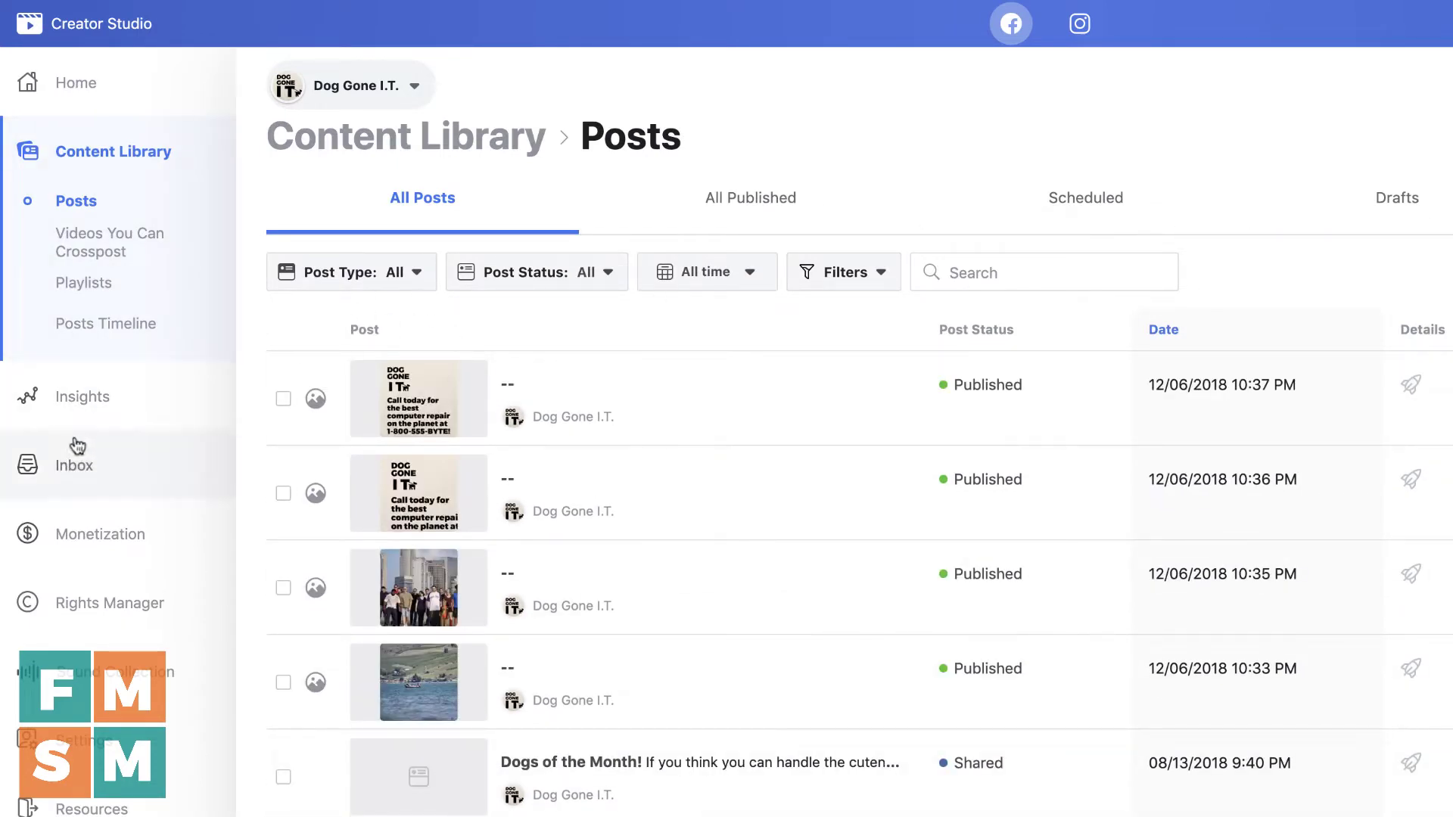
{"action": "left_click", "coordinate": [84, 411]}
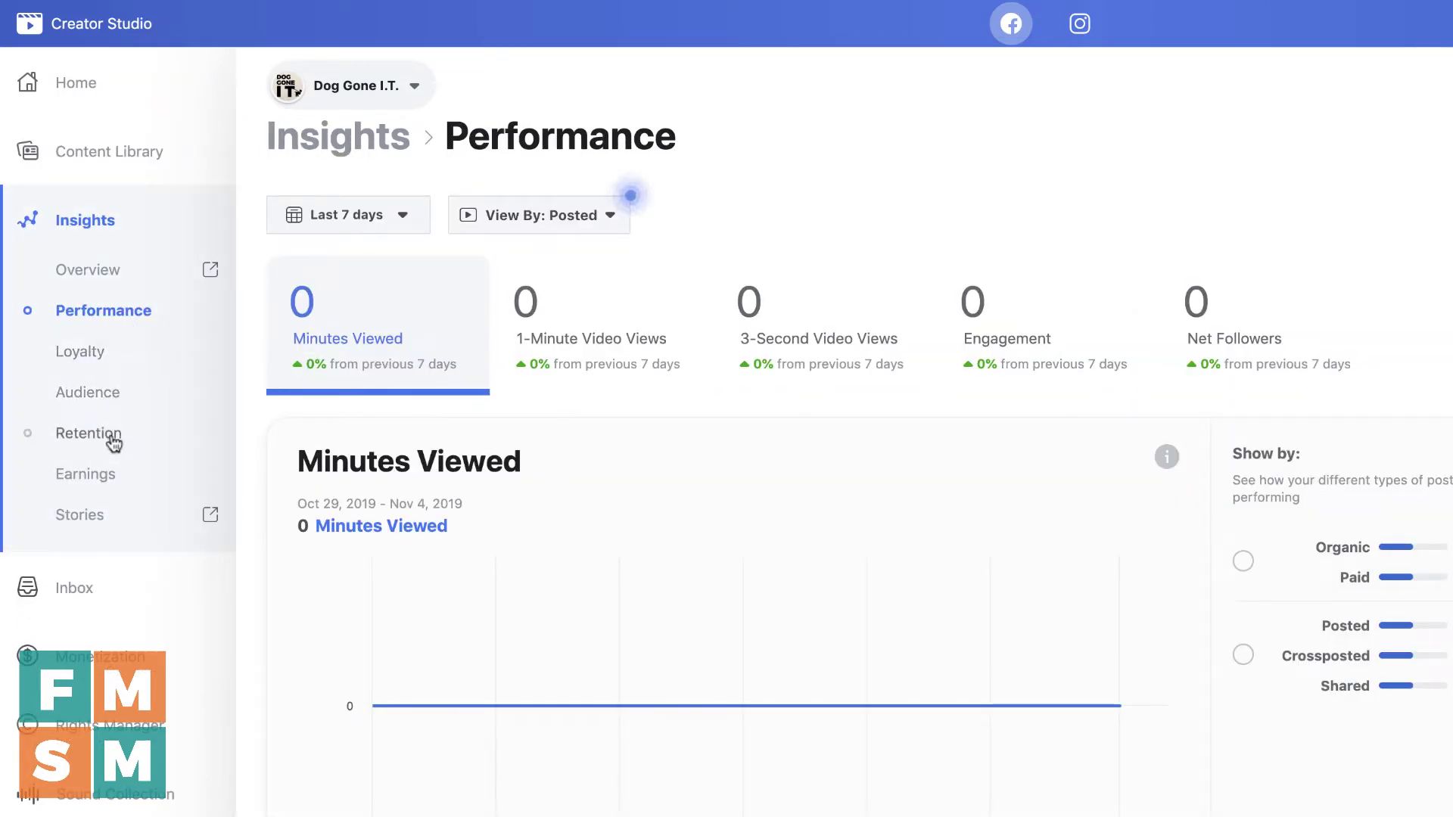
{"action": "left_click", "coordinate": [98, 592]}
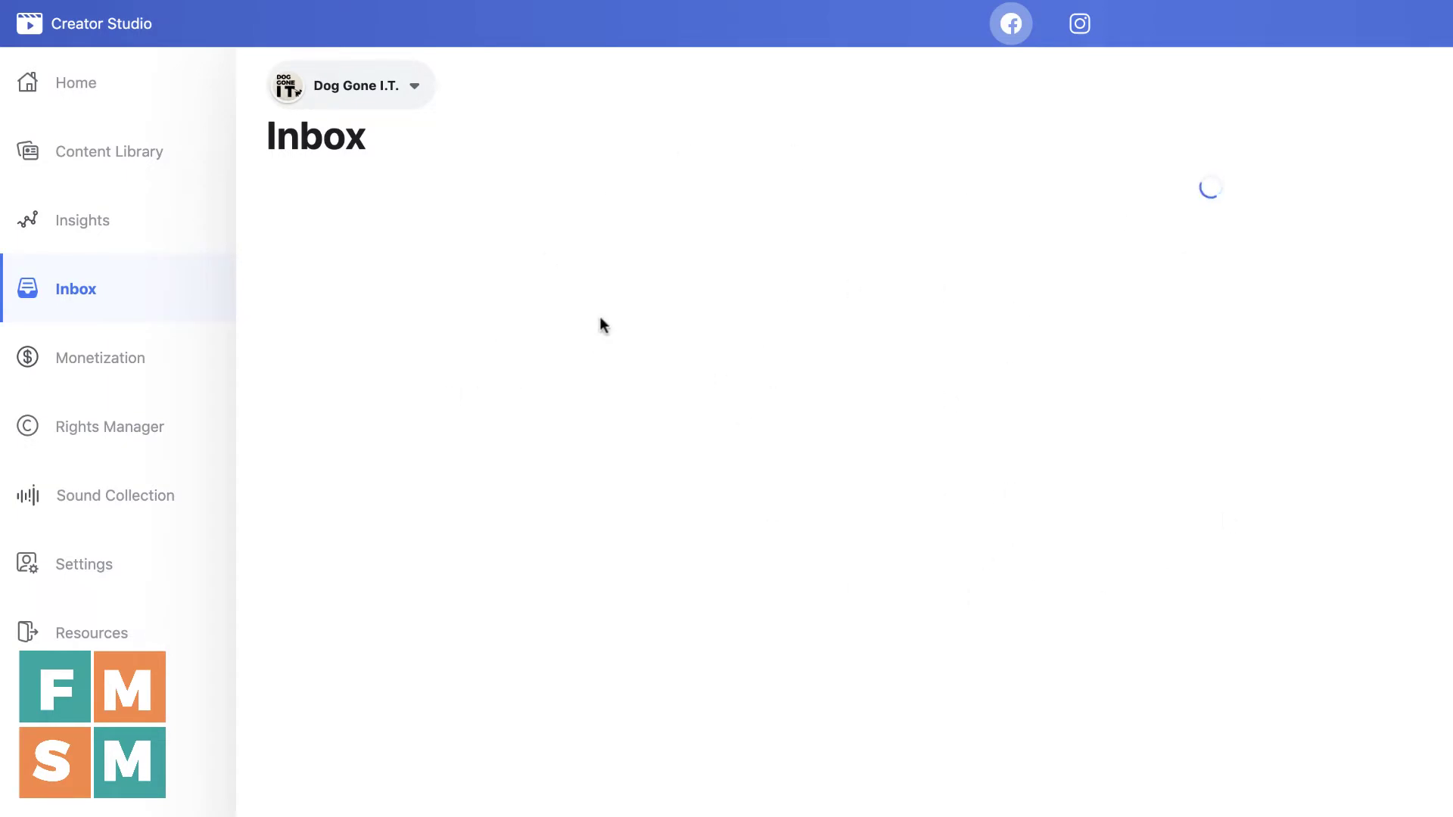
{"action": "left_click", "coordinate": [87, 99]}
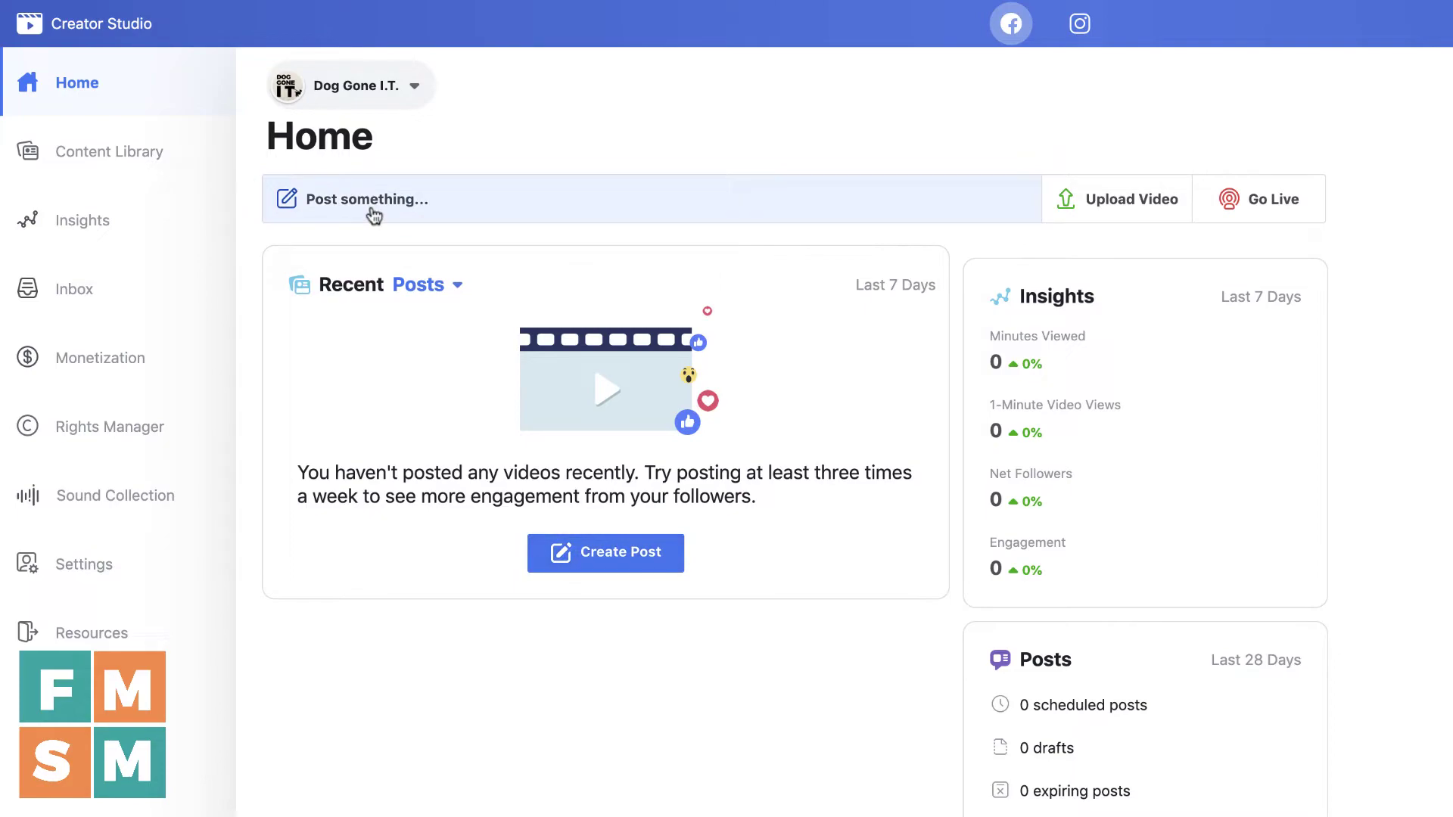
- Compose a new photo post and choose Schedule from the Publish options
{"action": "left_click", "coordinate": [447, 204]}
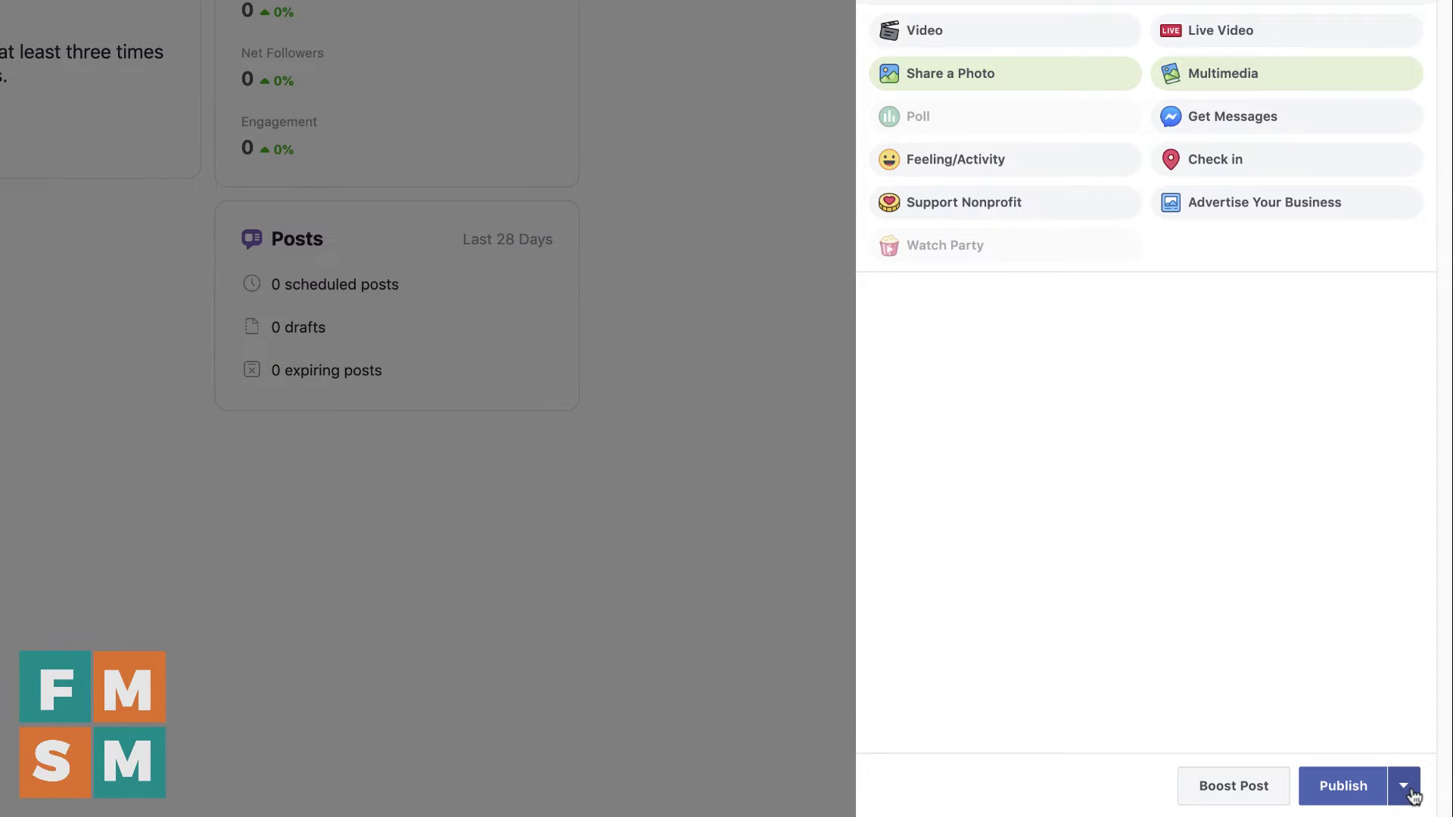
{"action": "left_click", "coordinate": [1411, 794]}
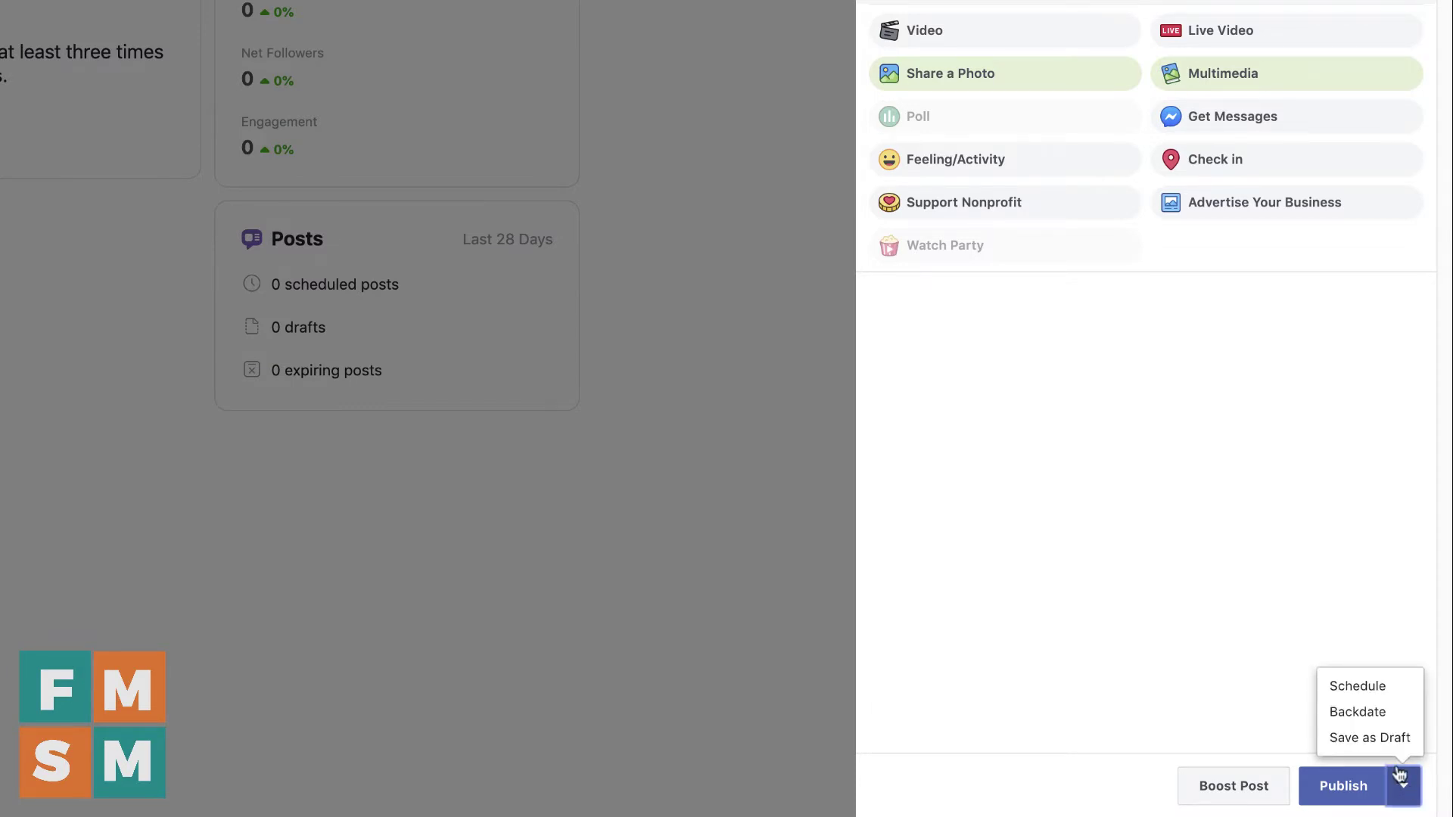
{"action": "left_click", "coordinate": [1368, 687]}
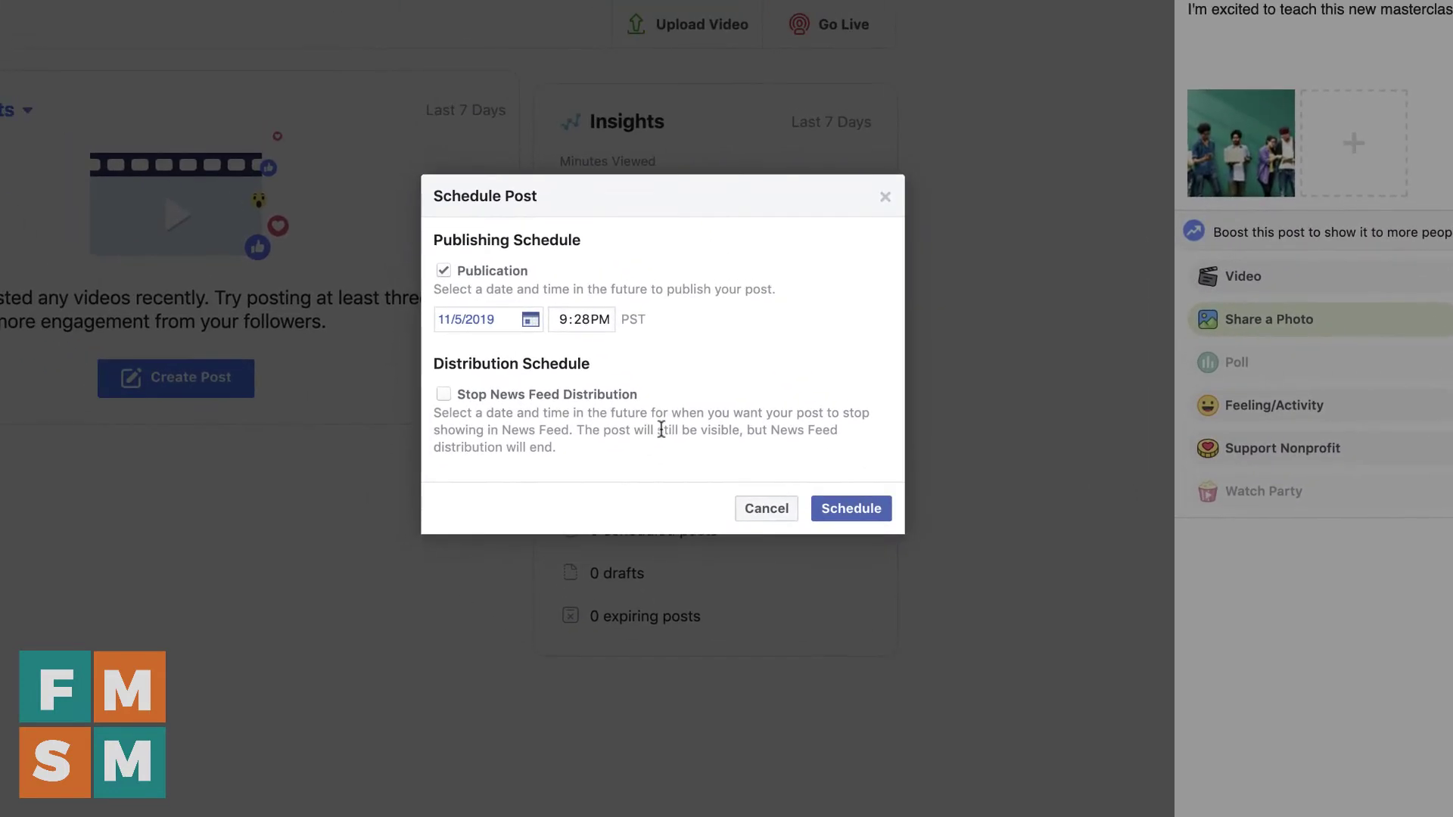
- Schedule the post for November 8 at 9:28 PM PST, leaving News Feed distribution unchanged
{"action": "left_click_drag", "start_coordinate": [521, 240], "coordinate": [526, 240]}
{"action": "left_click_drag", "start_coordinate": [627, 319], "coordinate": [646, 321]}
{"action": "left_click", "coordinate": [473, 325]}
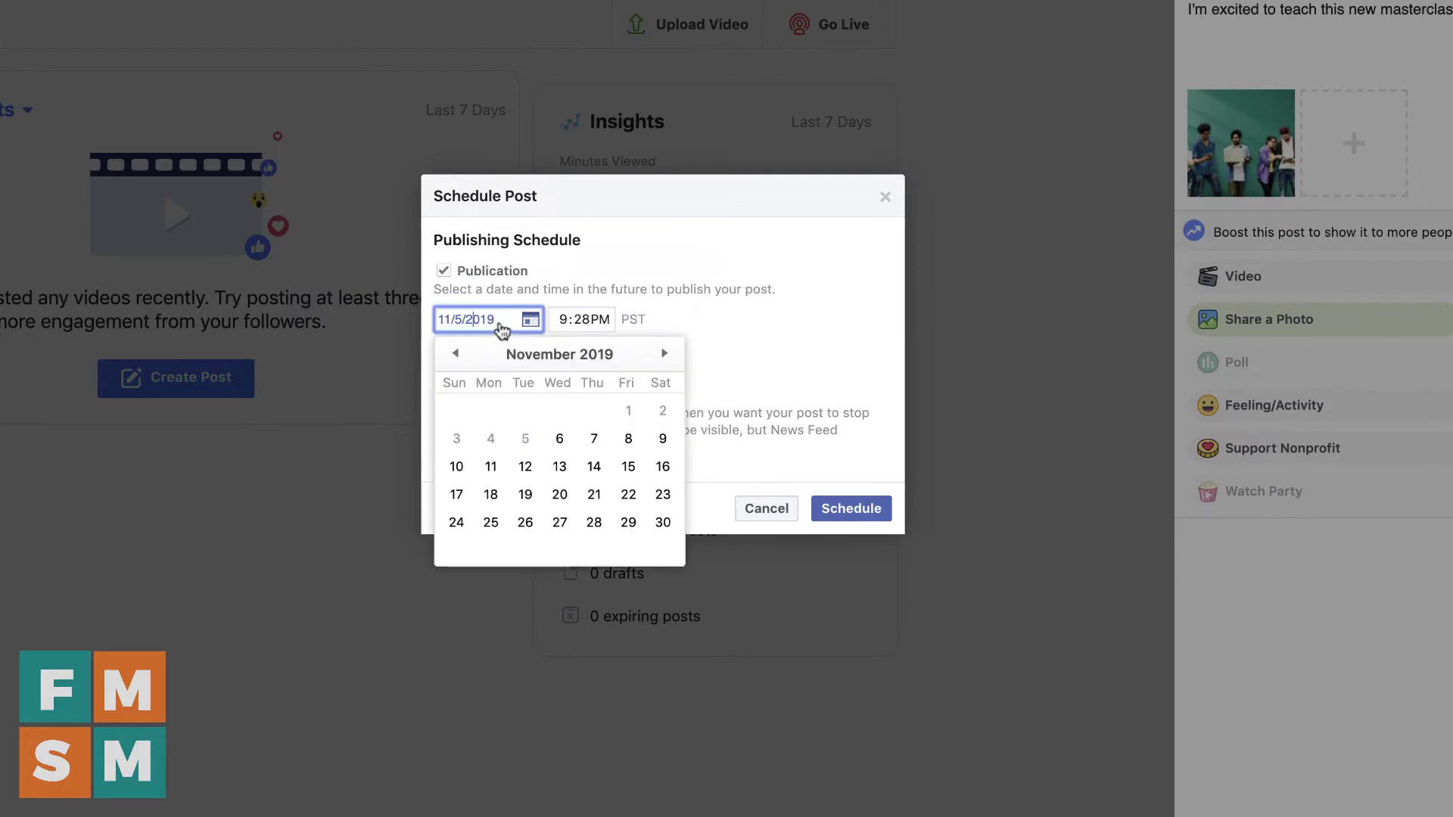
{"action": "left_click", "coordinate": [628, 439]}
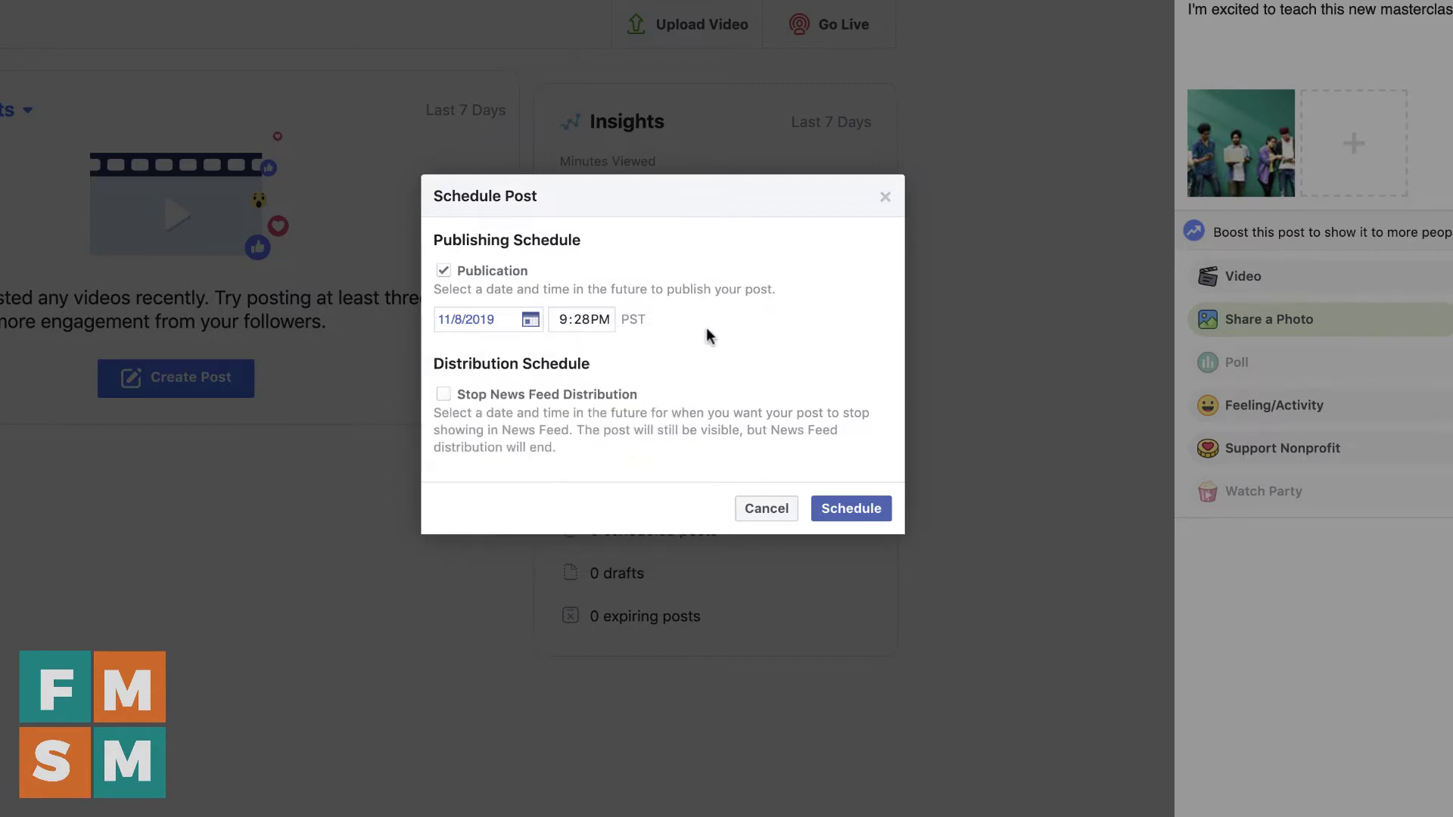
{"action": "left_click", "coordinate": [445, 394]}
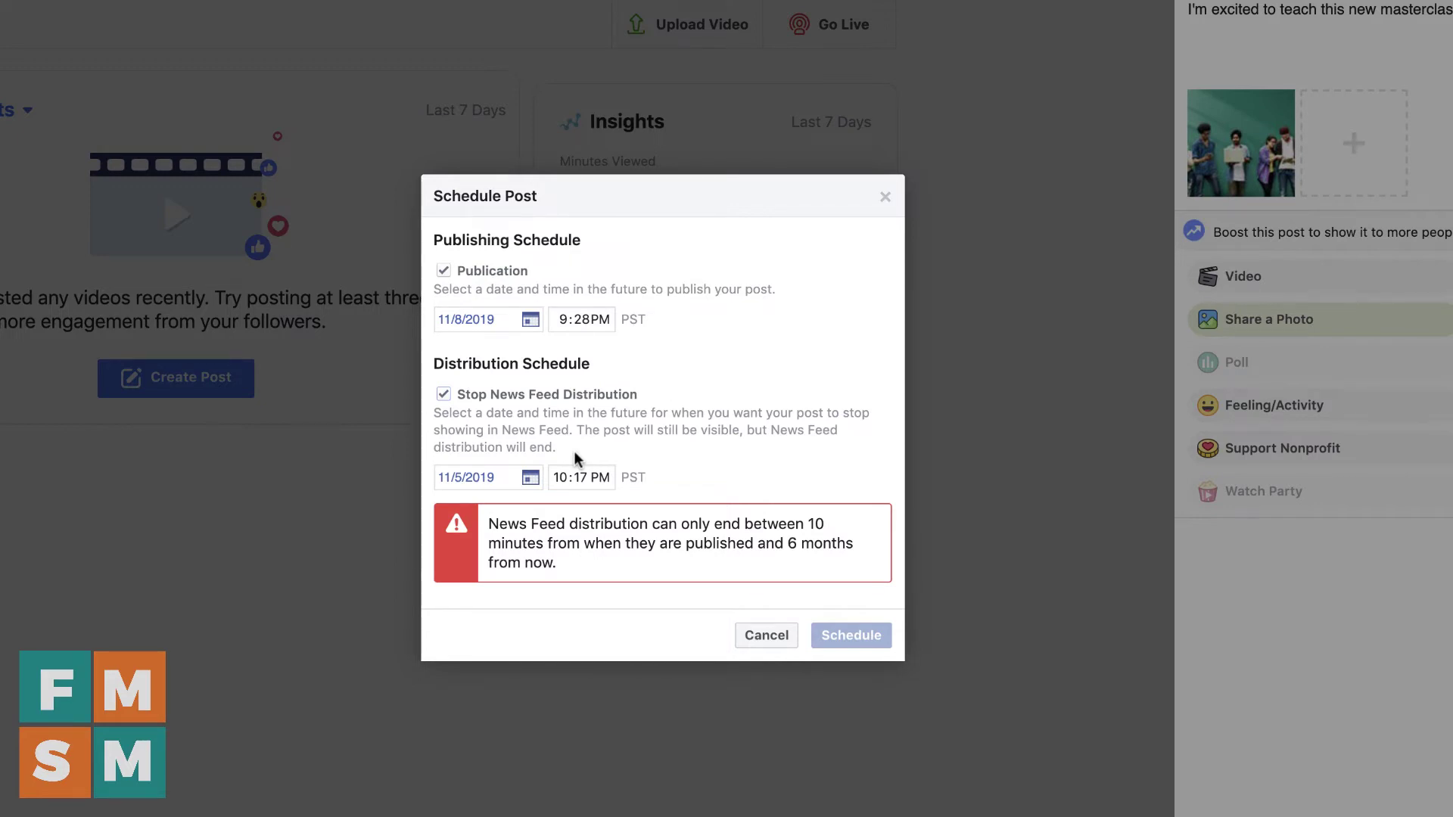
{"action": "left_click", "coordinate": [444, 395]}
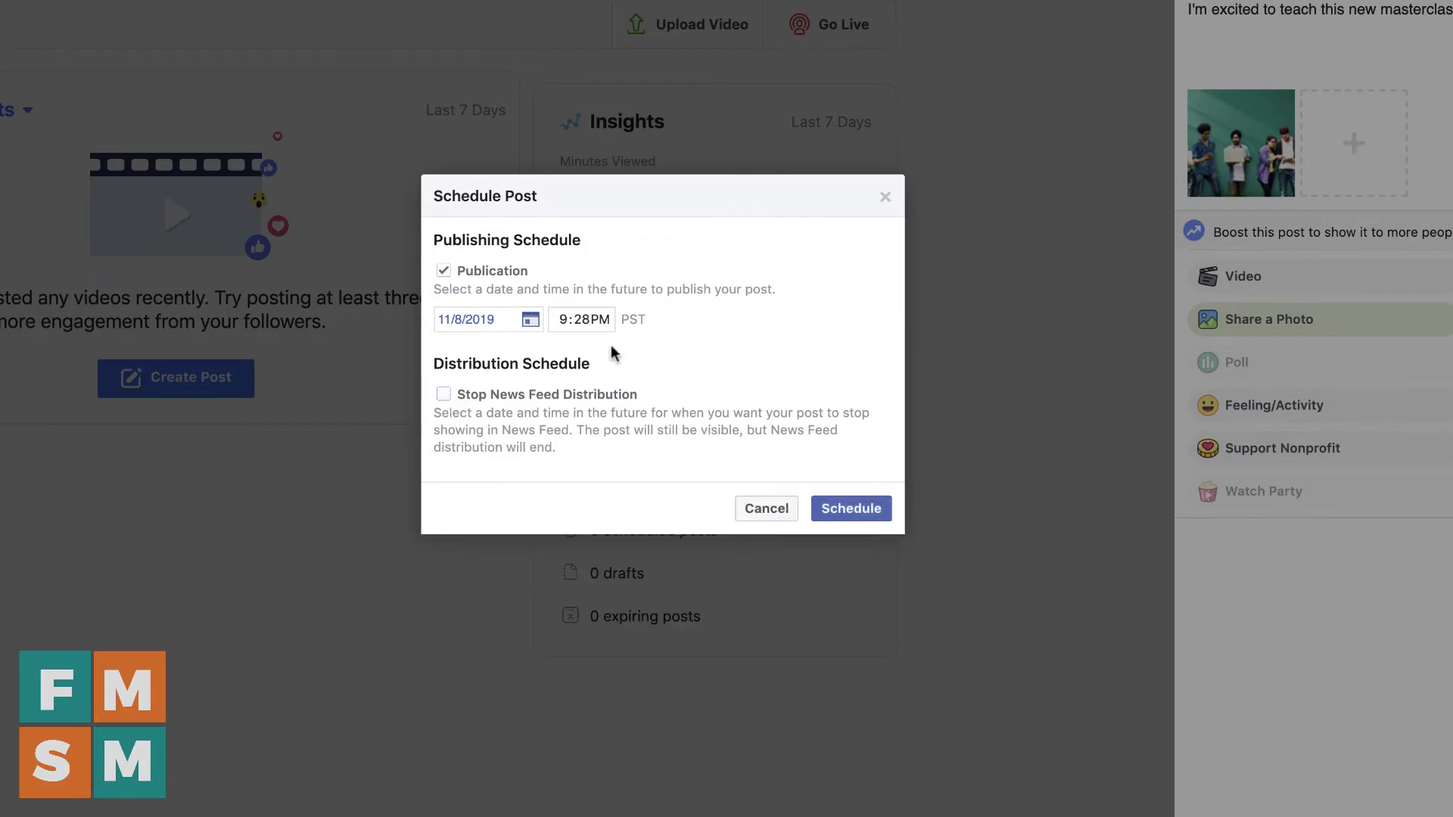
{"action": "left_click", "coordinate": [852, 509]}
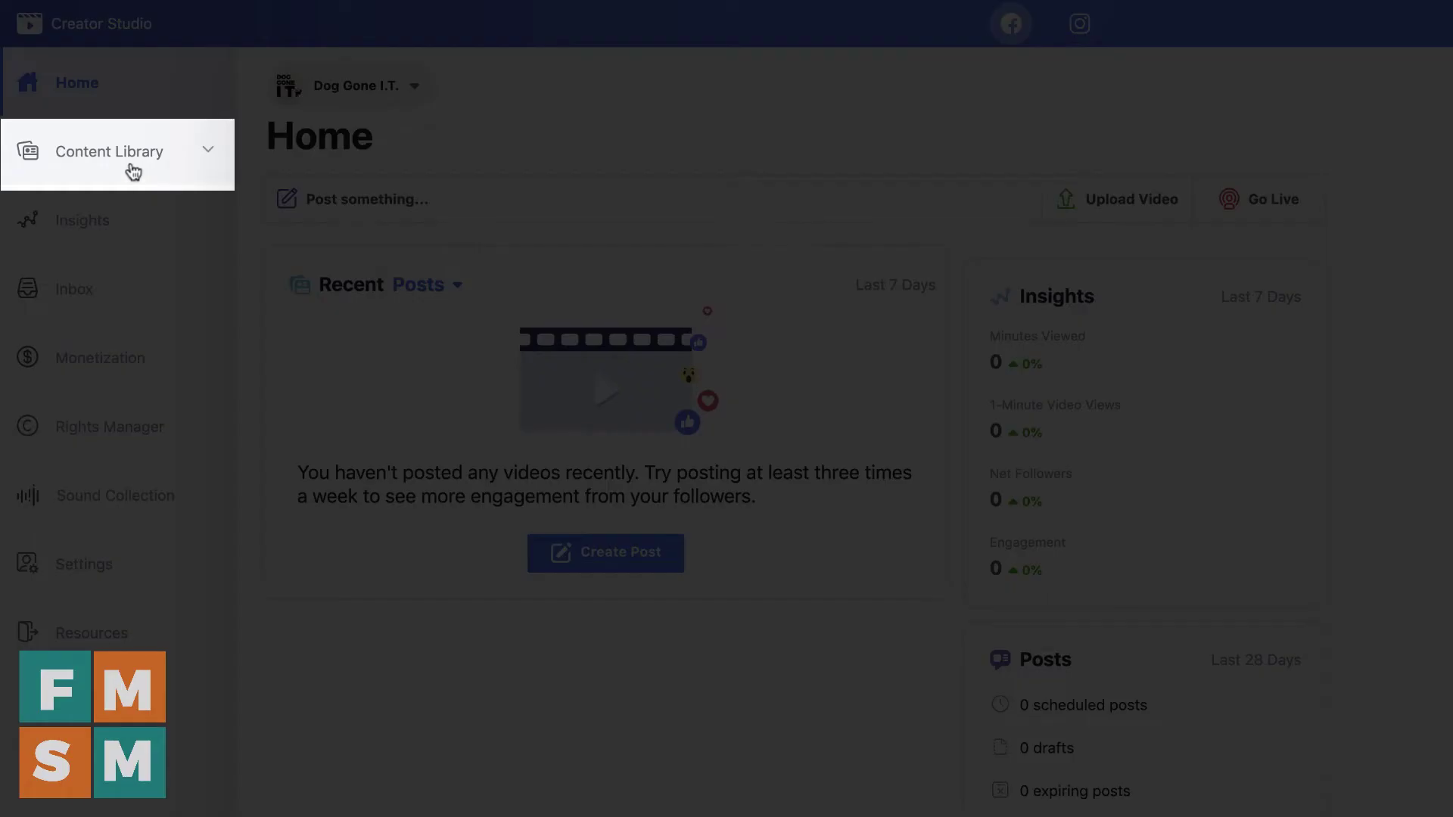
- Show the Content Library's Scheduled posts and reload the page
{"action": "left_click", "coordinate": [132, 171]}
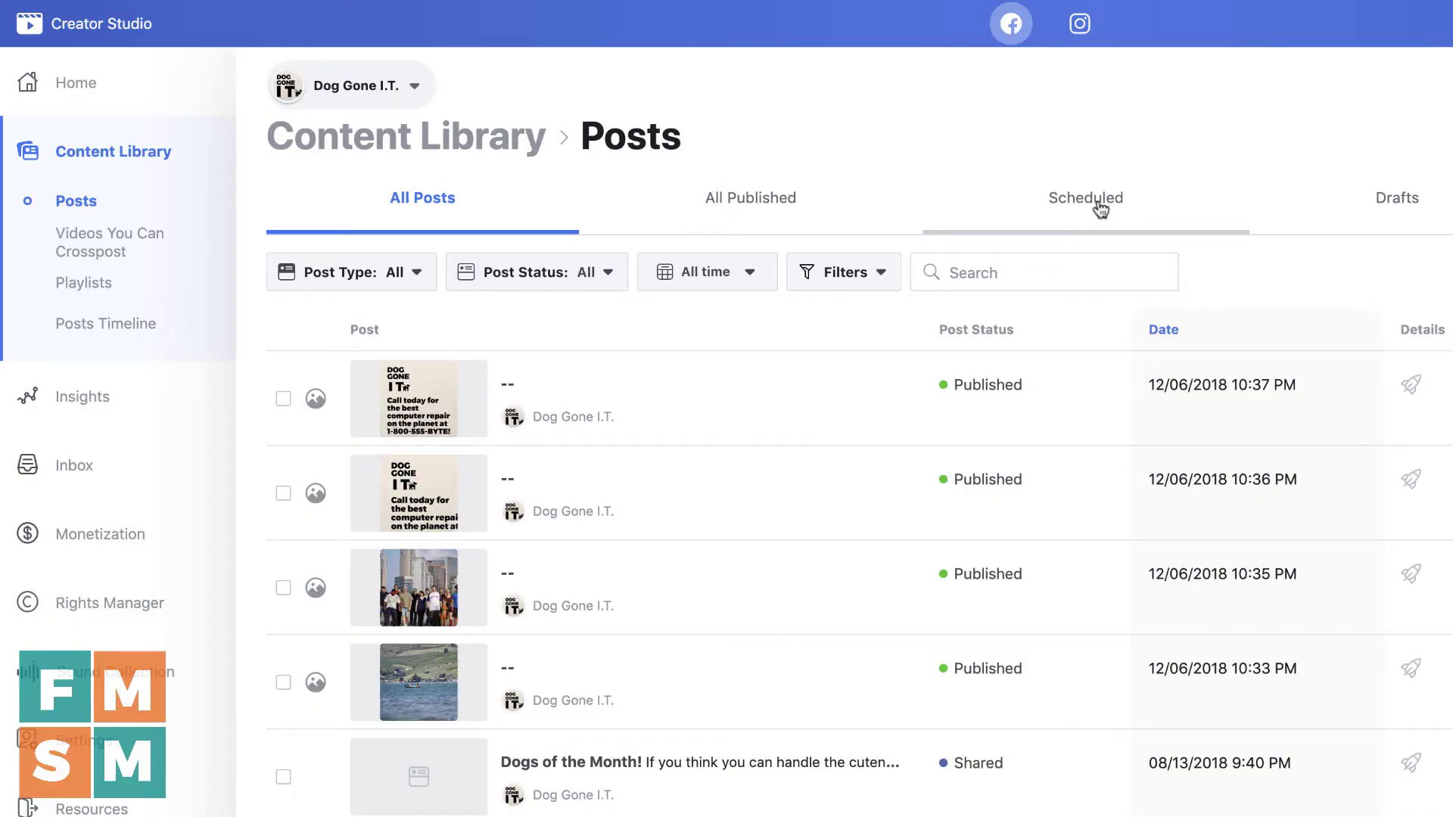
{"action": "left_click", "coordinate": [1099, 208]}
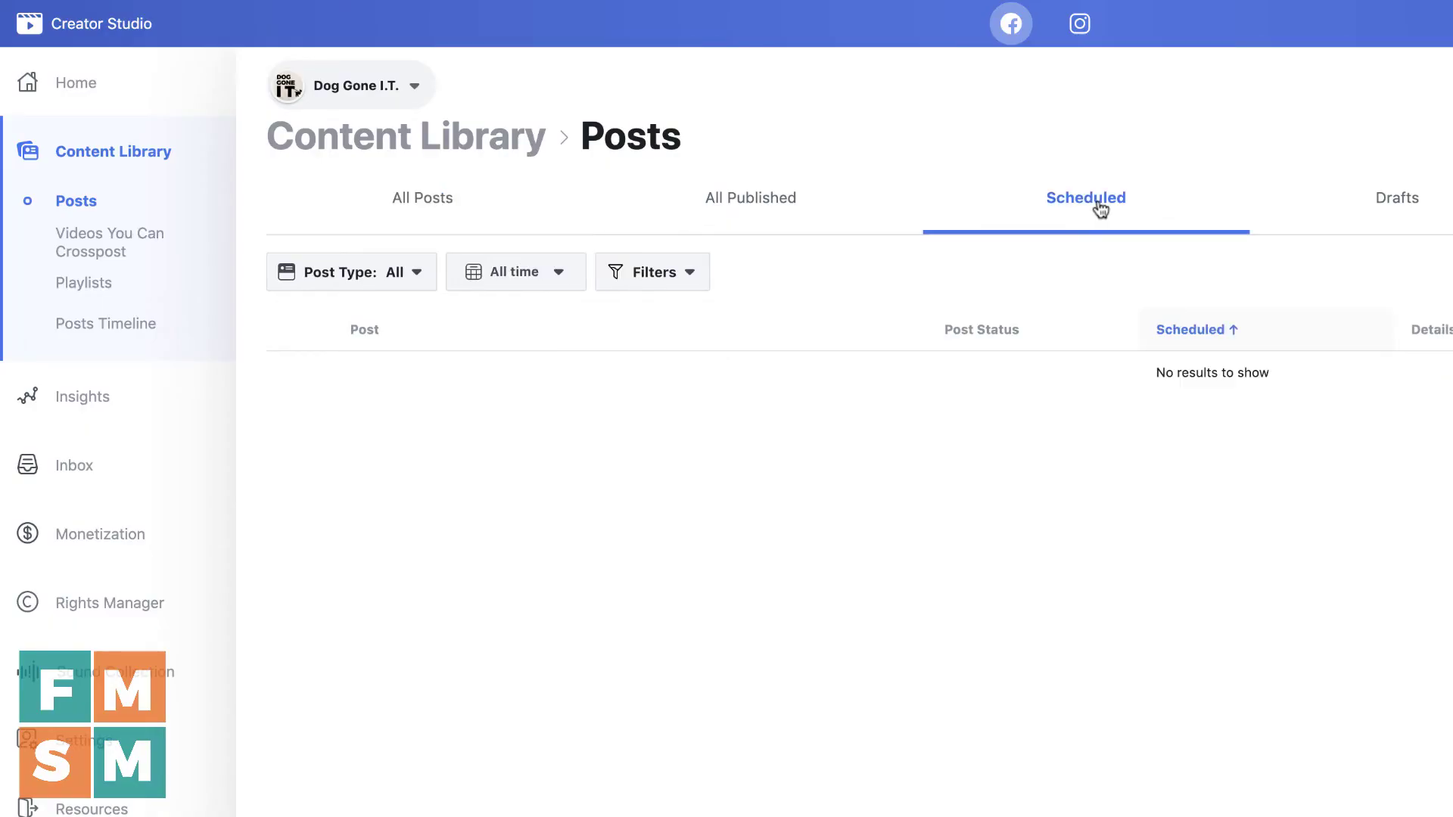
{"action": "right_click", "coordinate": [832, 296]}
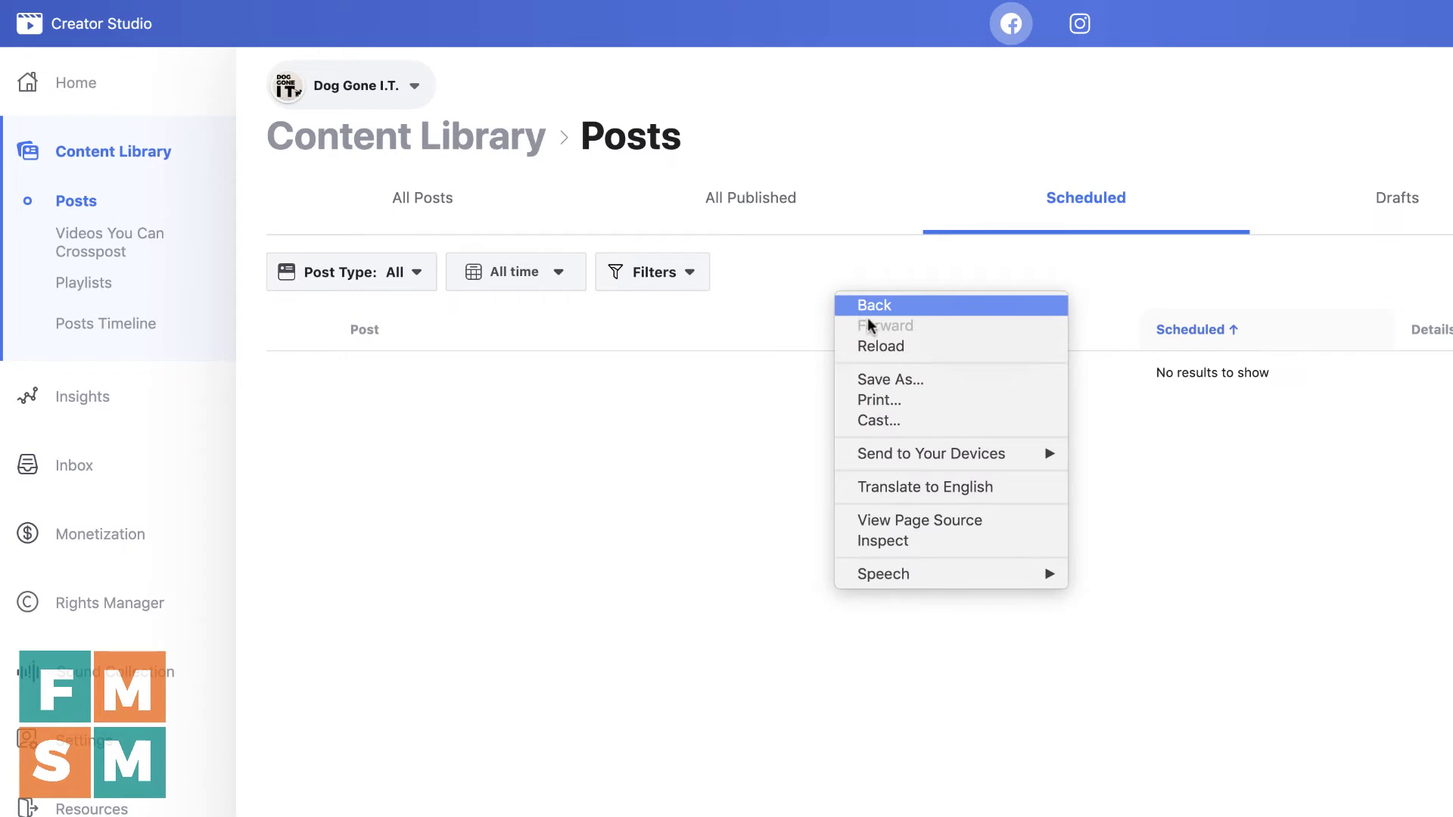
{"action": "left_click", "coordinate": [885, 344]}
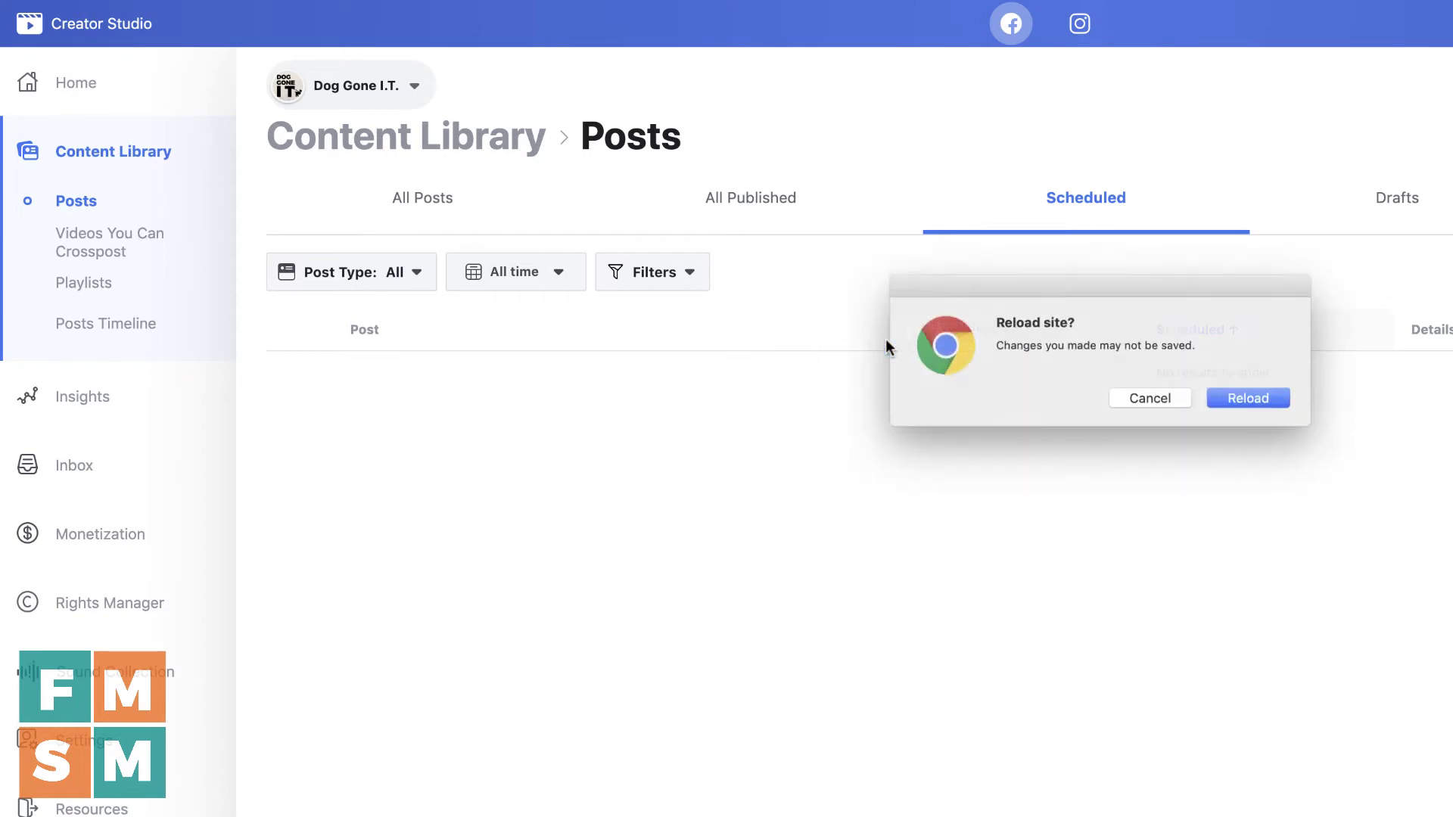
{"action": "left_click", "coordinate": [1252, 397]}
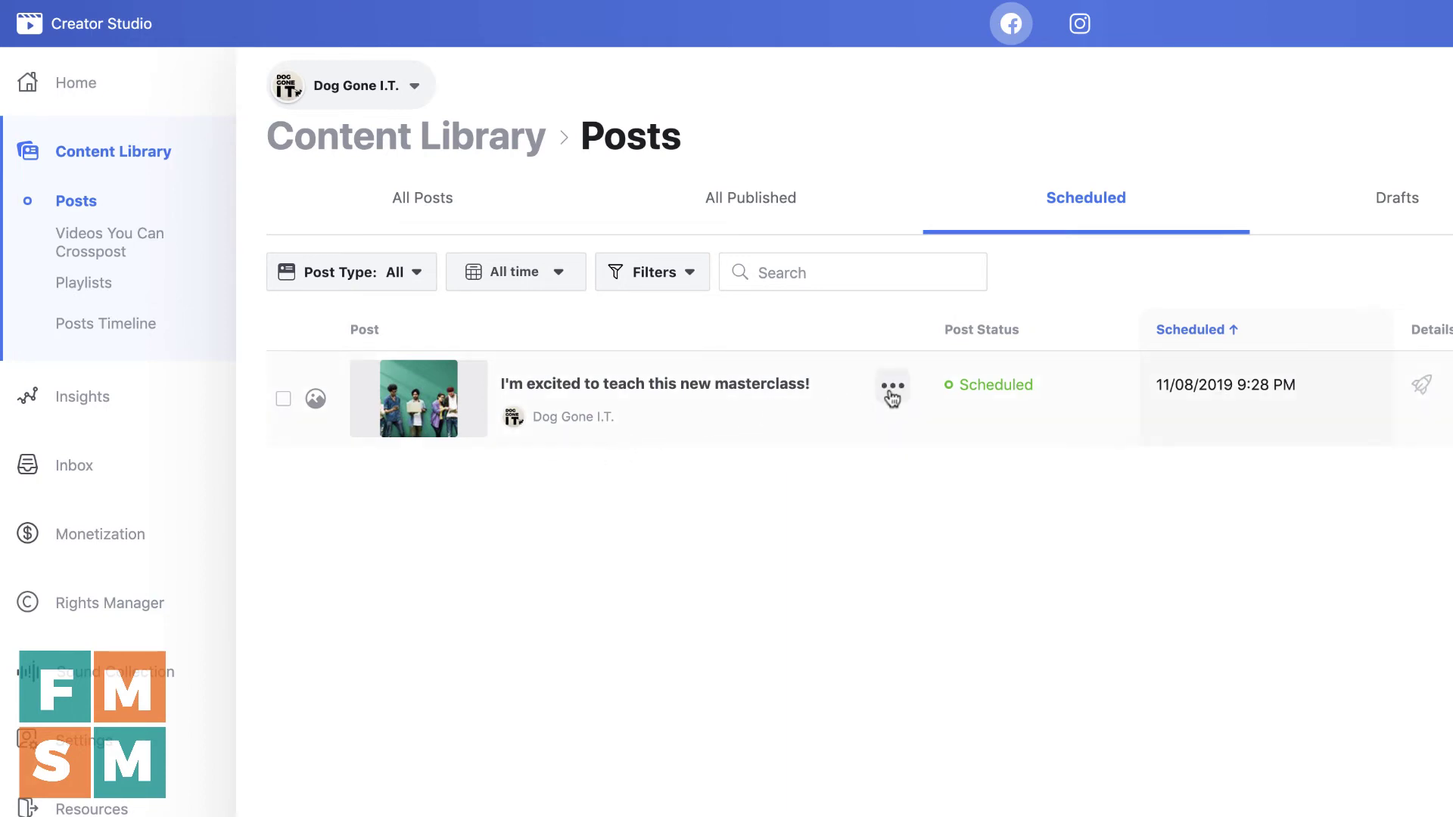
- Select the masterclass post scheduled for 11/08/2019 9:28 PM
{"action": "left_click", "coordinate": [892, 395]}
{"action": "left_click", "coordinate": [747, 517]}
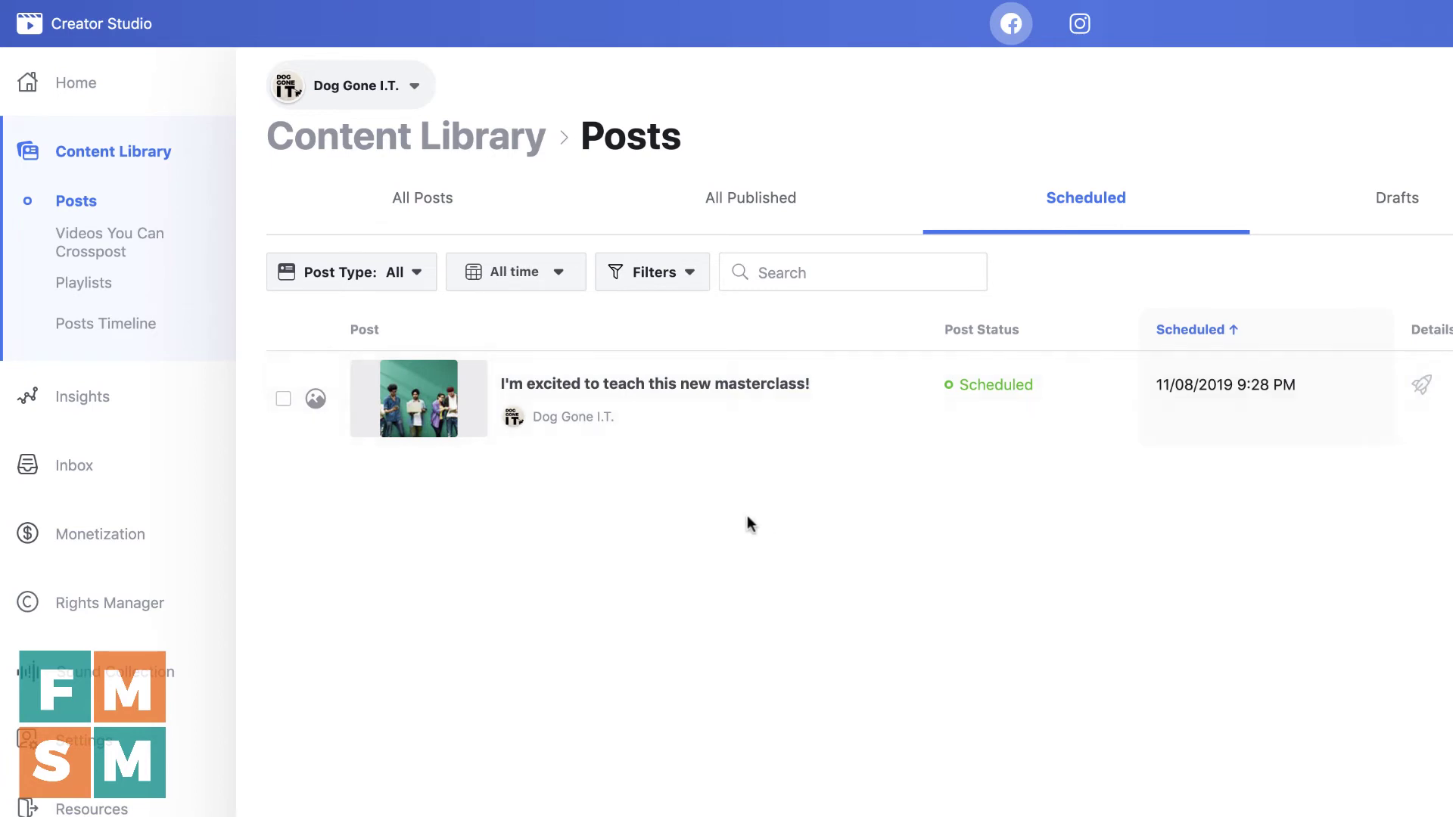
{"action": "left_click", "coordinate": [283, 400]}
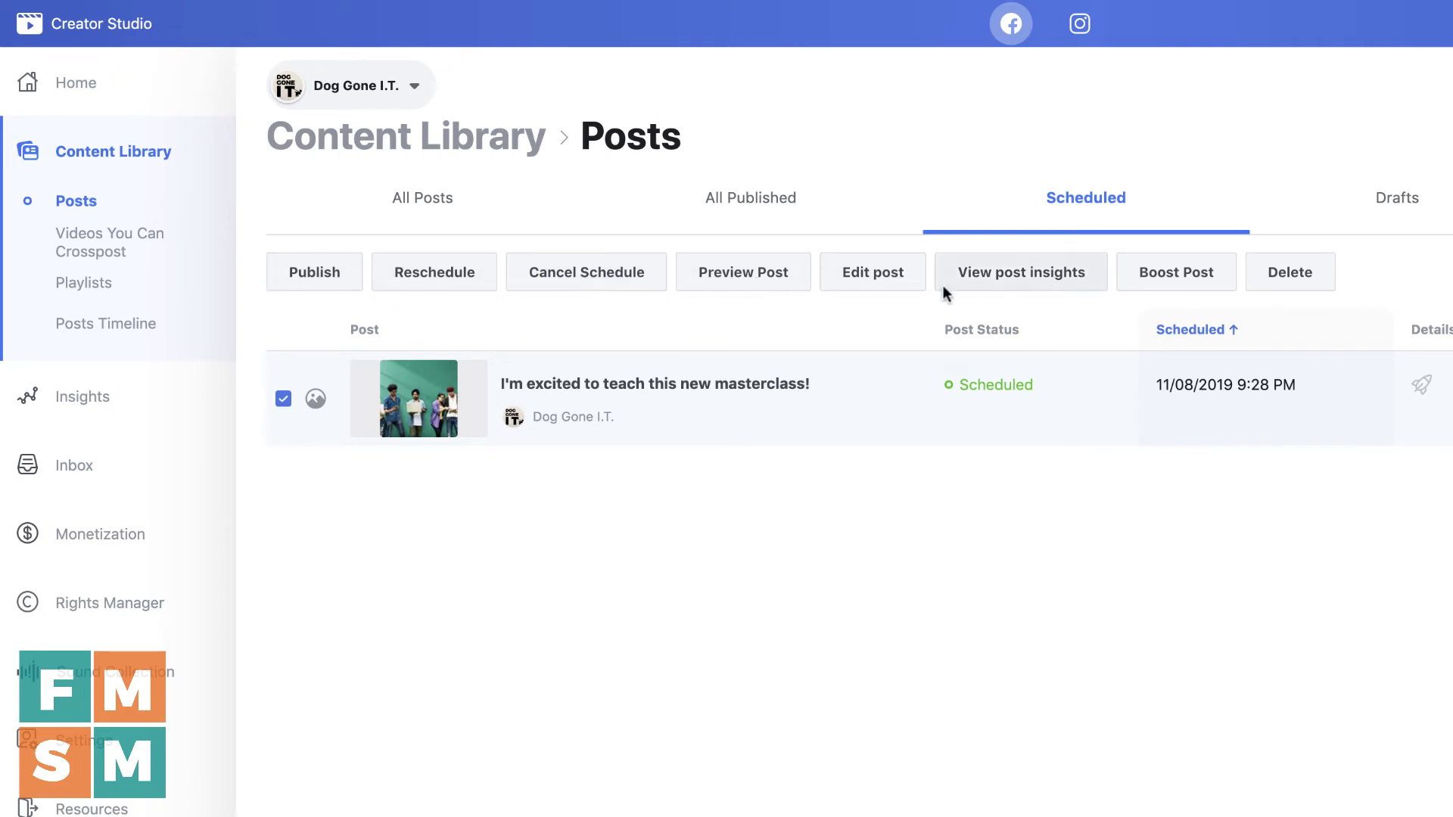
- Open the masterclass post in the editor, then discard and close it
{"action": "left_click", "coordinate": [869, 275]}
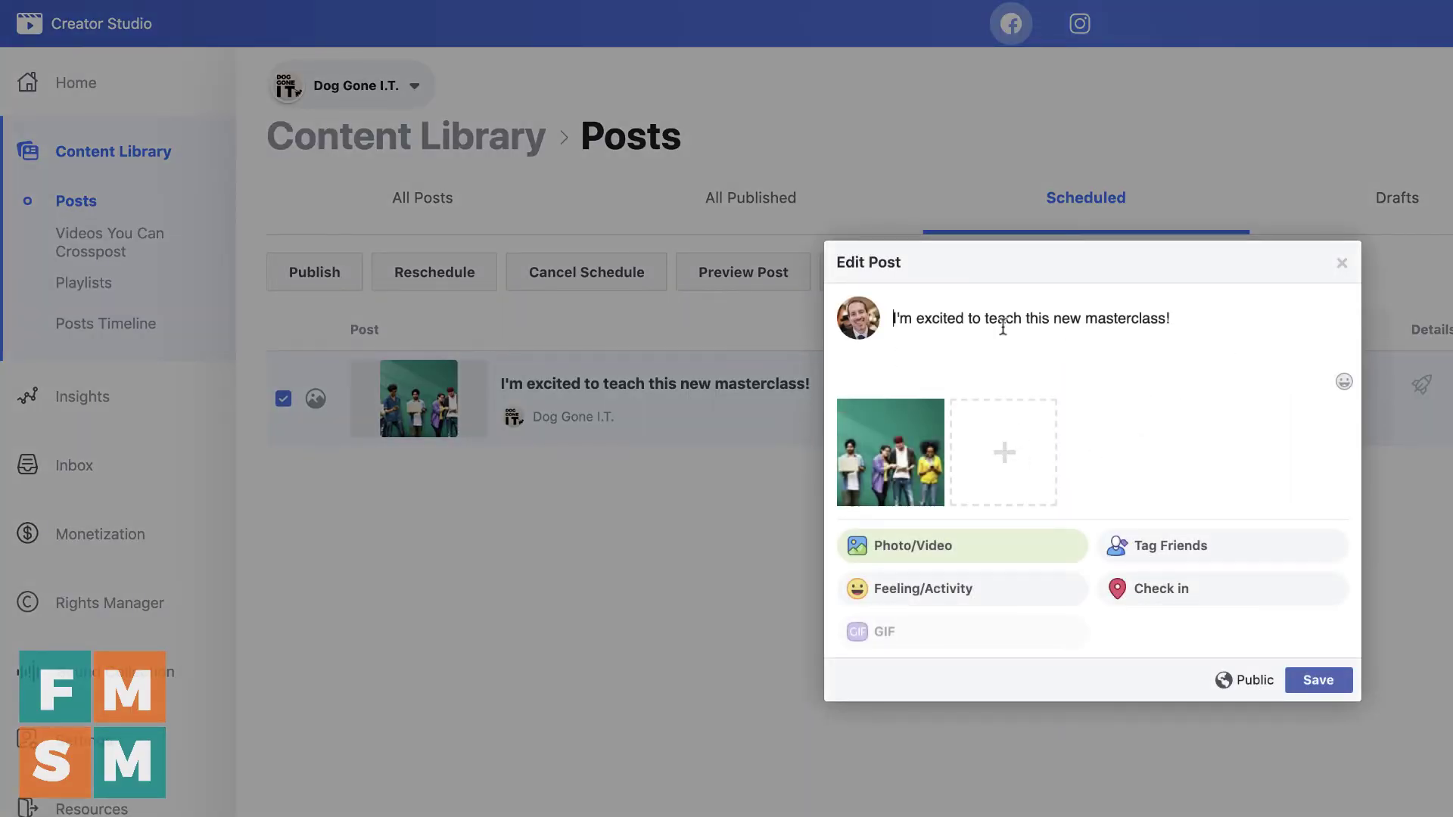
{"action": "left_click", "coordinate": [1345, 267]}
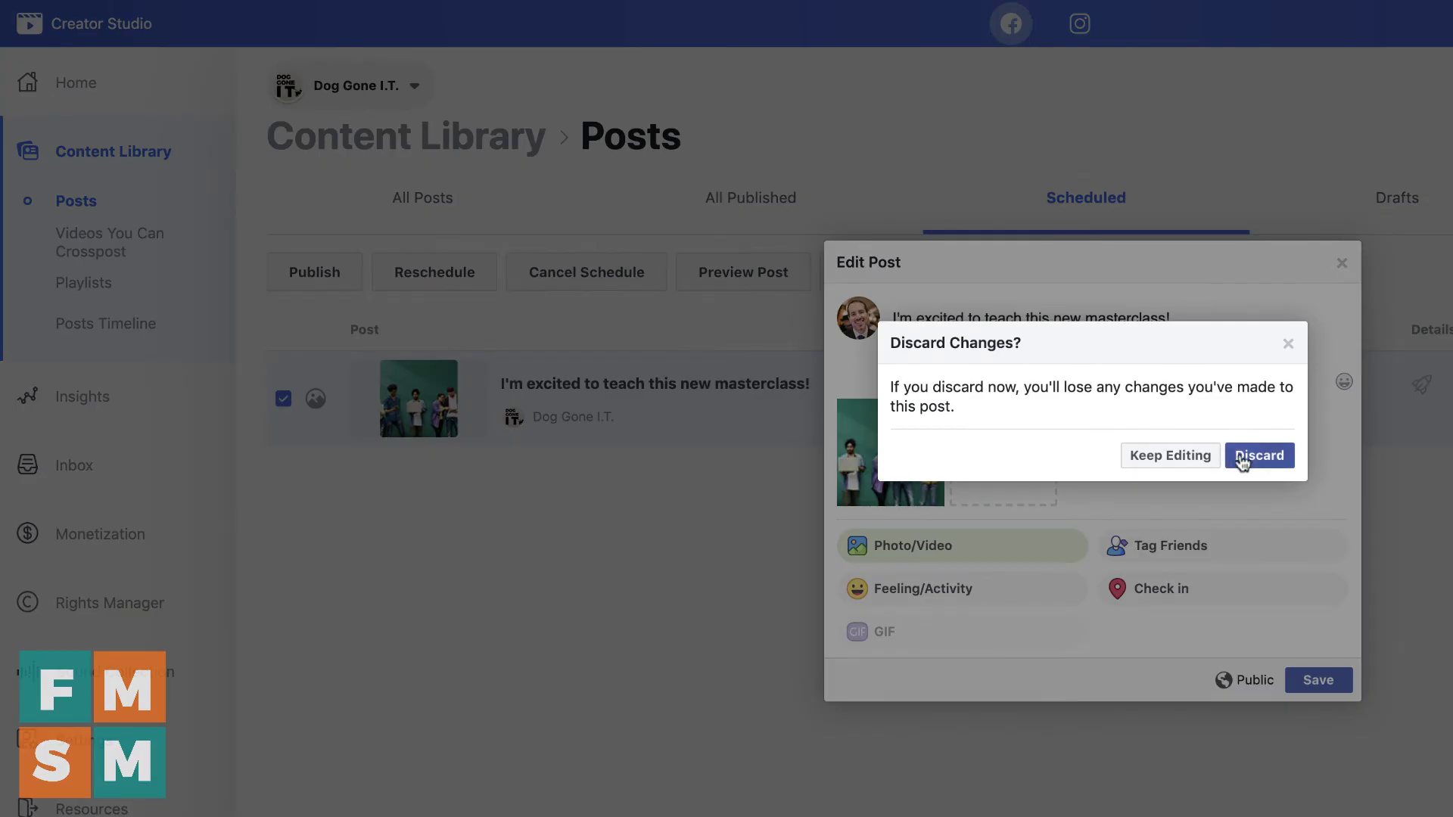
{"action": "left_click", "coordinate": [1245, 455]}
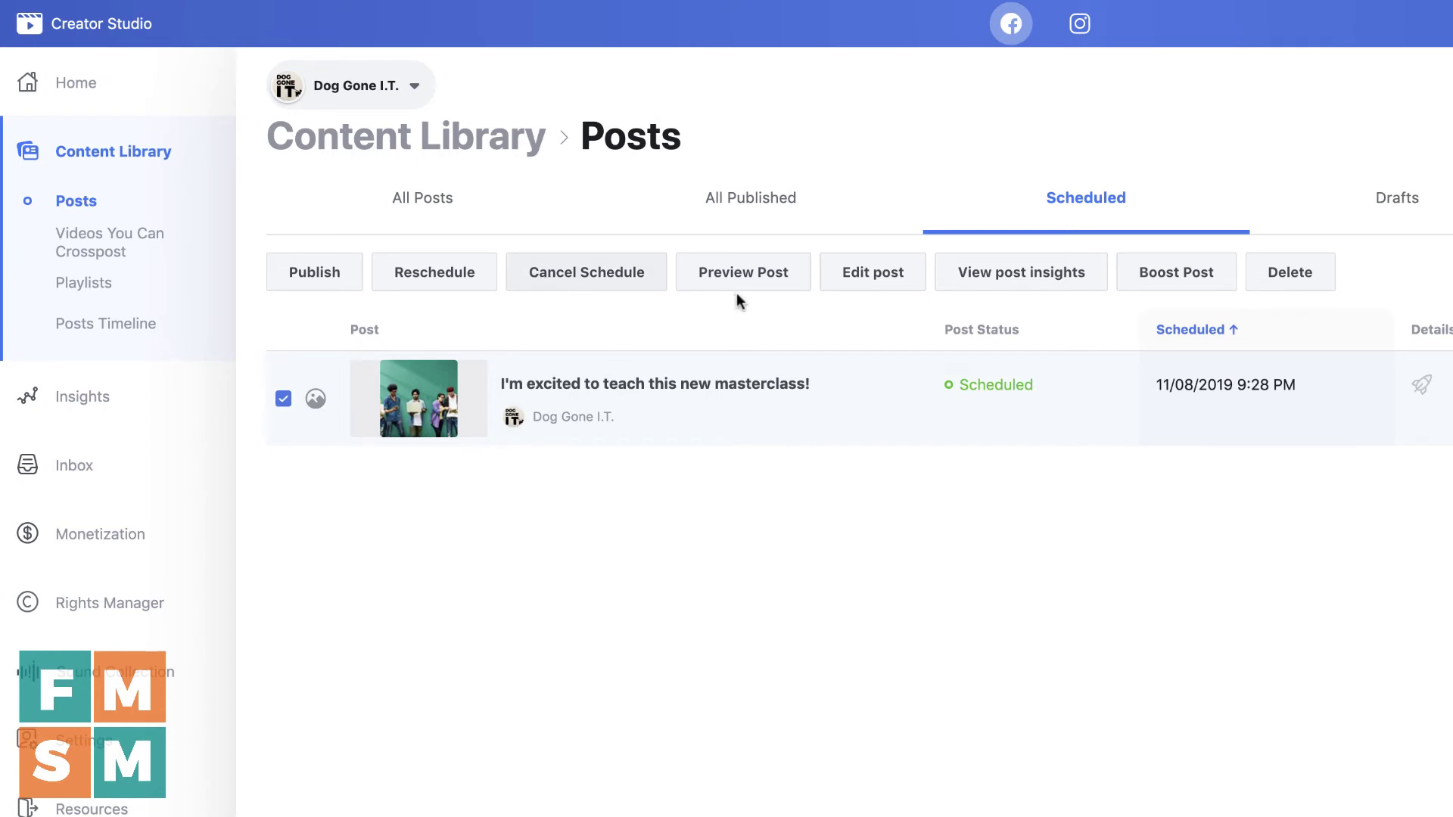
- Reschedule the masterclass post to November 9, keeping 9:28 PM
{"action": "left_click", "coordinate": [458, 286]}
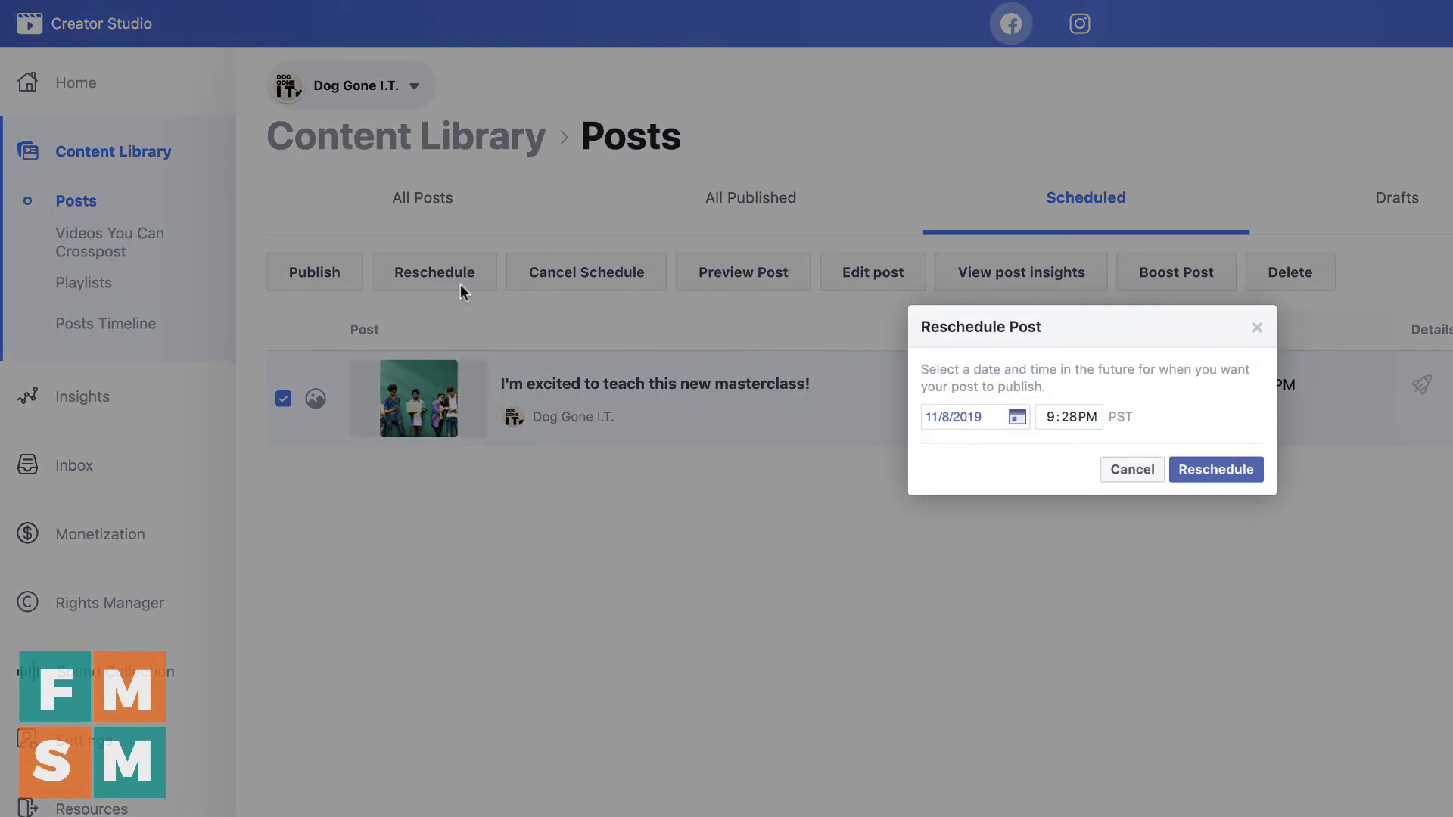
{"action": "left_click", "coordinate": [974, 421]}
{"action": "left_click", "coordinate": [1148, 535]}
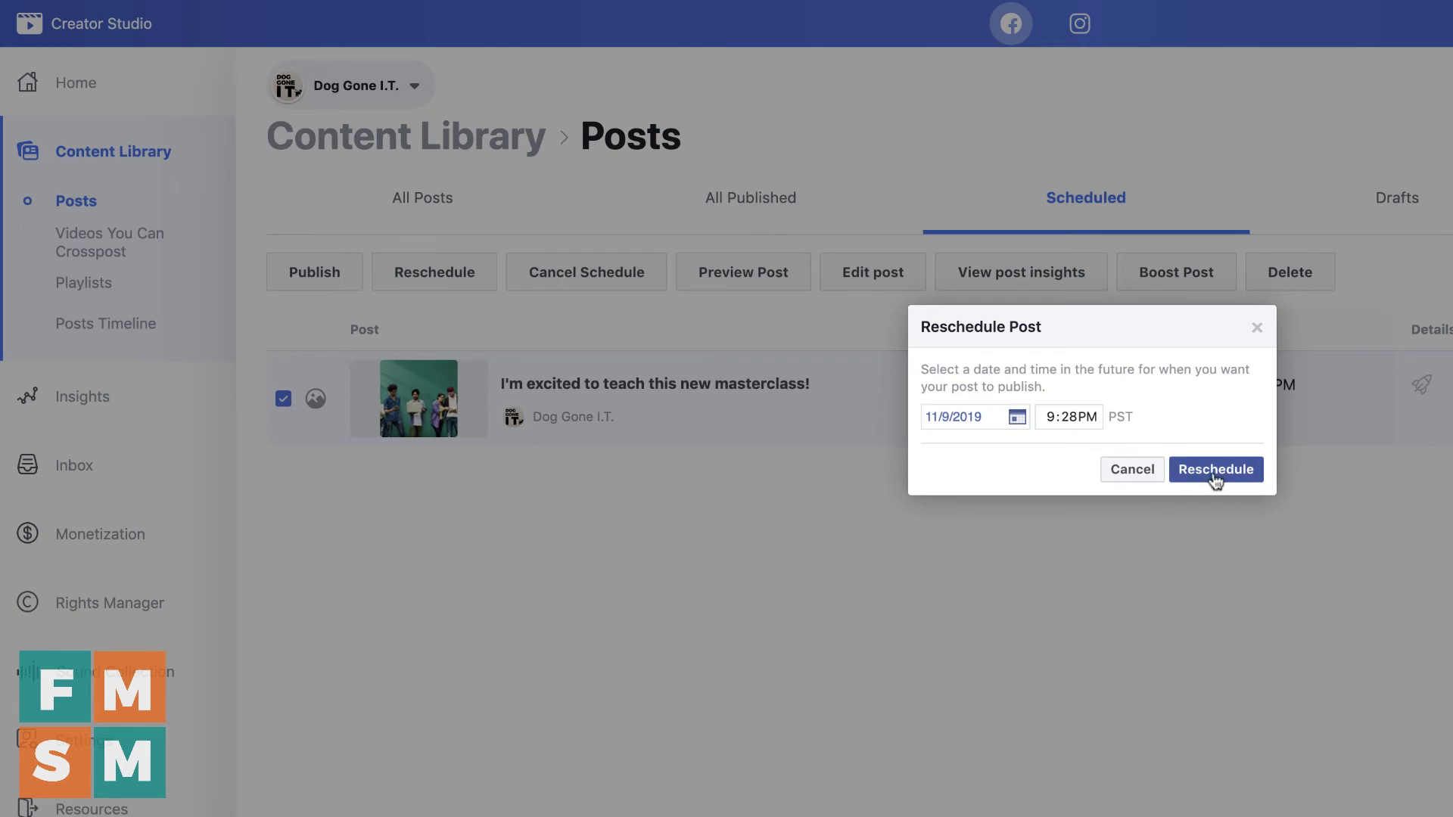
{"action": "left_click", "coordinate": [1215, 470]}
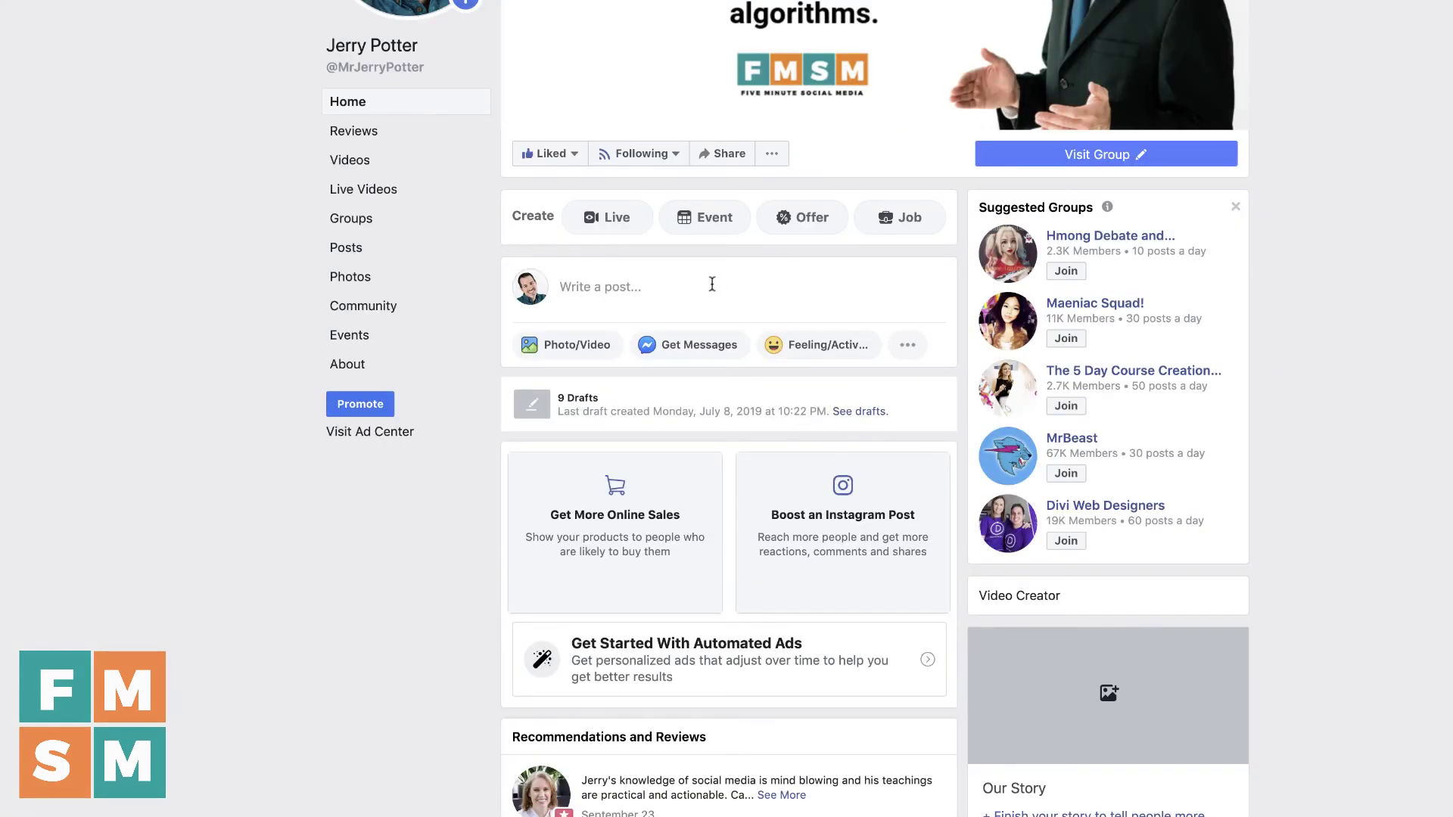
- Go to Publishing Tools > Published Posts, create a new post, and show its Schedule options
{"action": "left_click", "coordinate": [712, 284]}
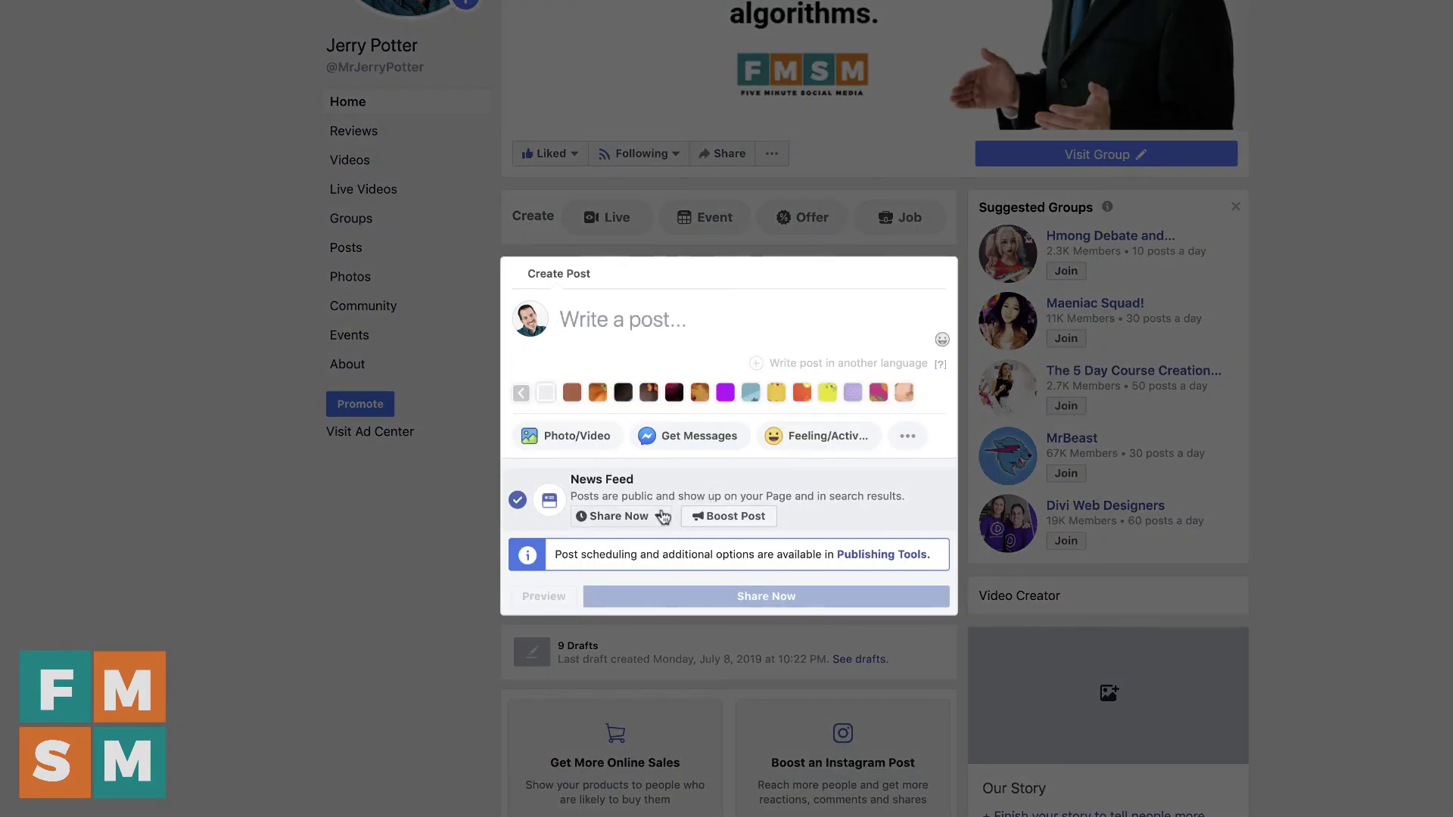
{"action": "left_click", "coordinate": [659, 516]}
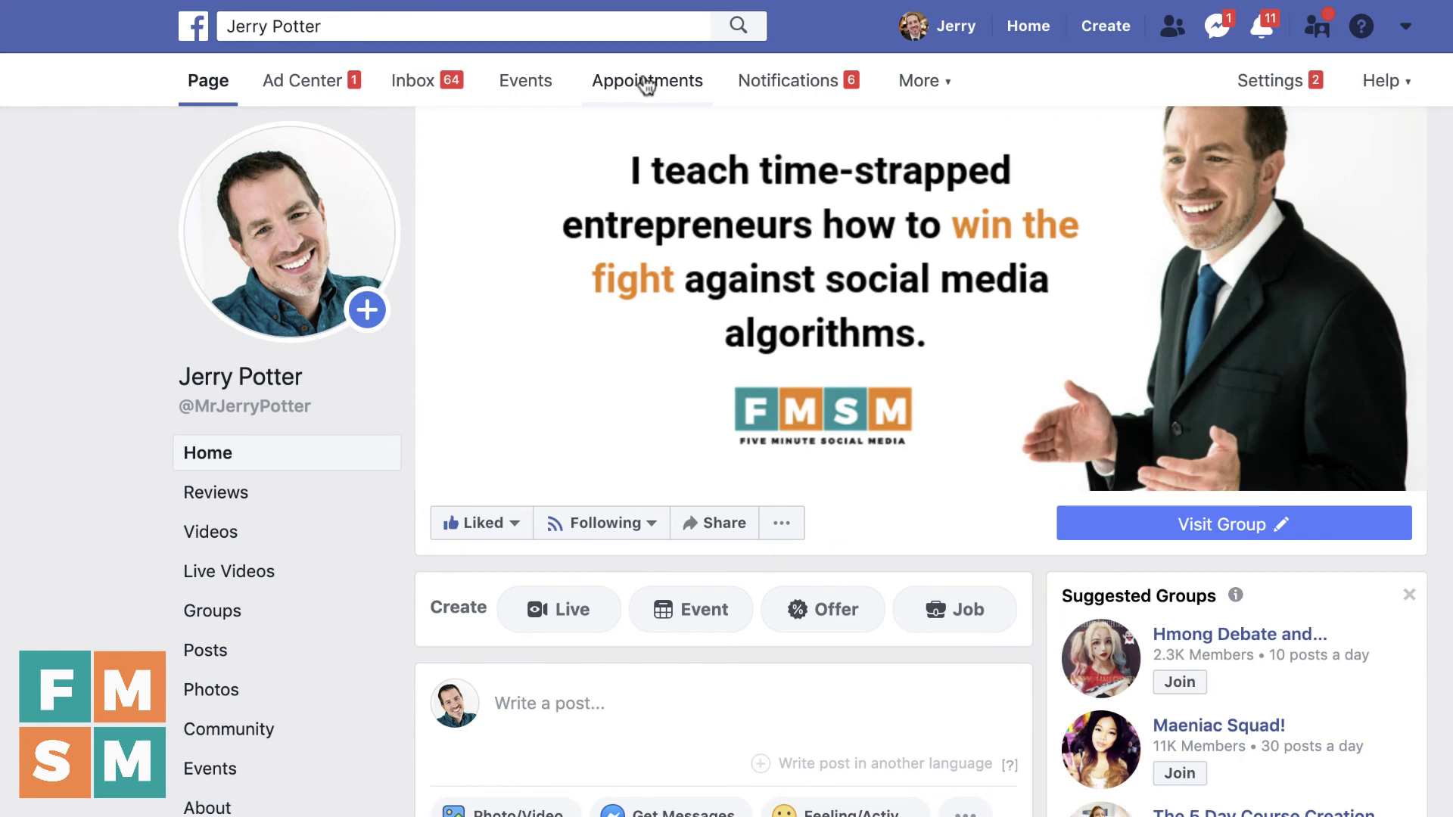
{"action": "left_click", "coordinate": [944, 83]}
{"action": "left_click", "coordinate": [945, 168]}
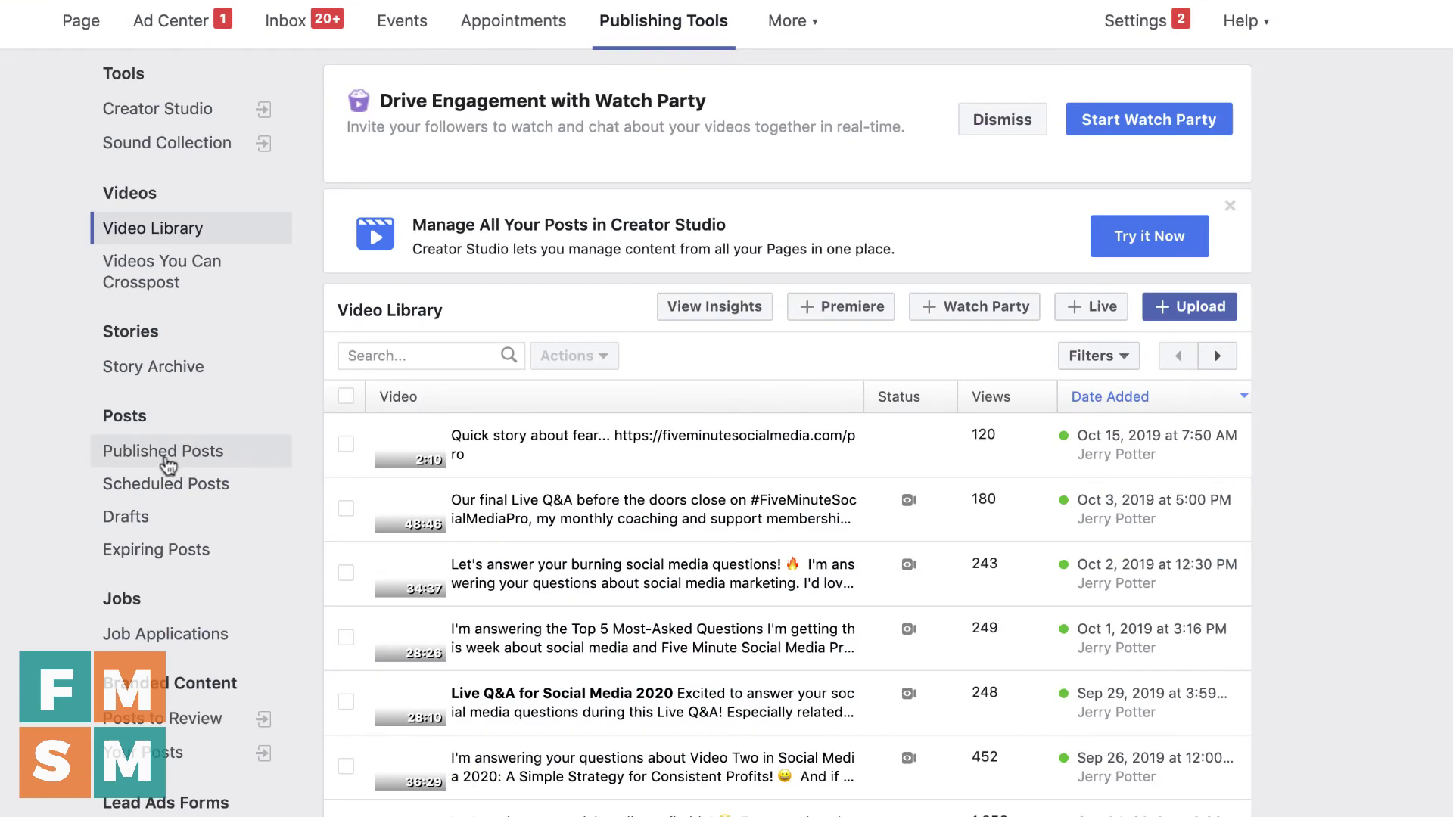
{"action": "left_click", "coordinate": [168, 462]}
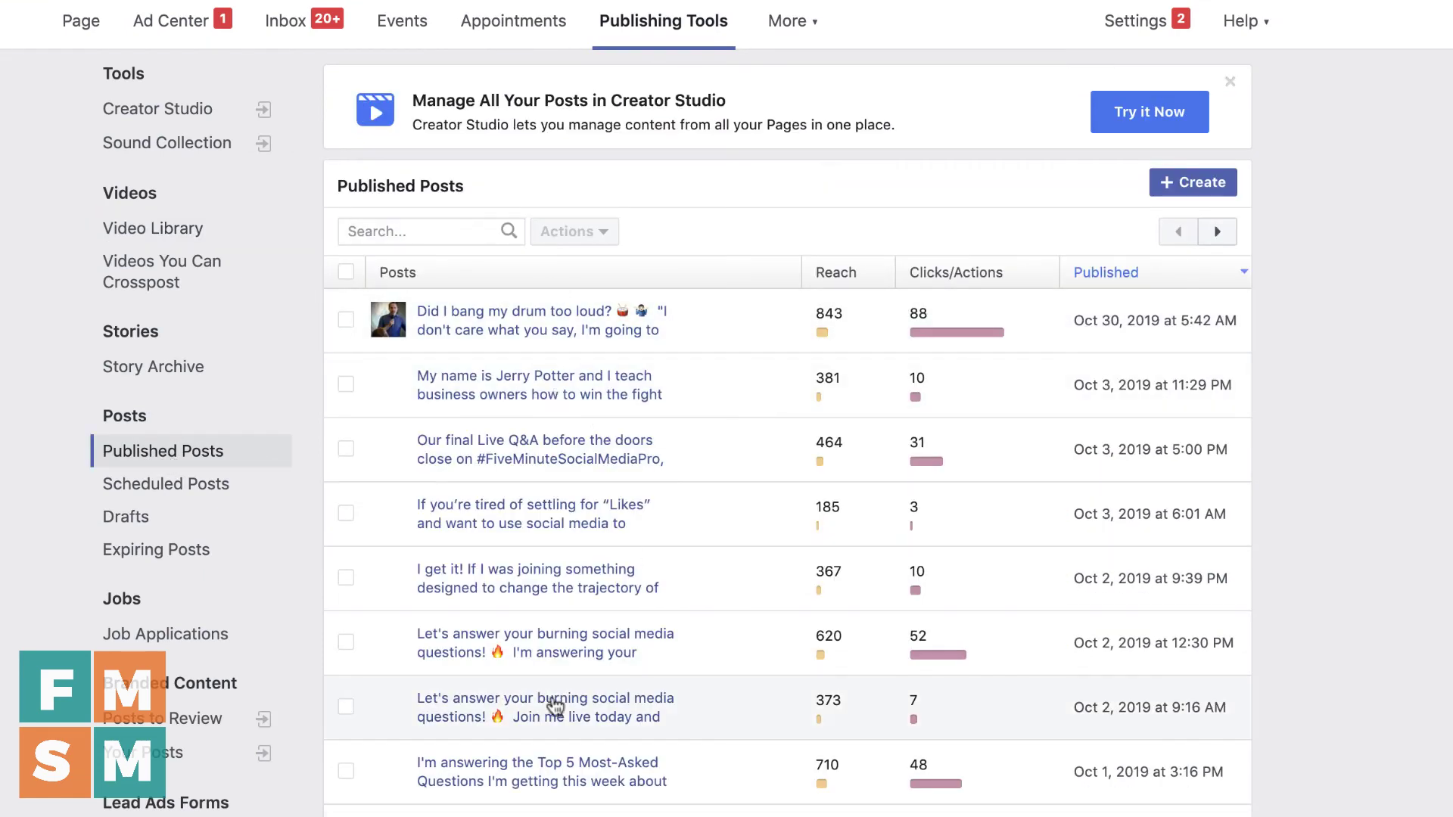
{"action": "left_click", "coordinate": [1194, 185]}
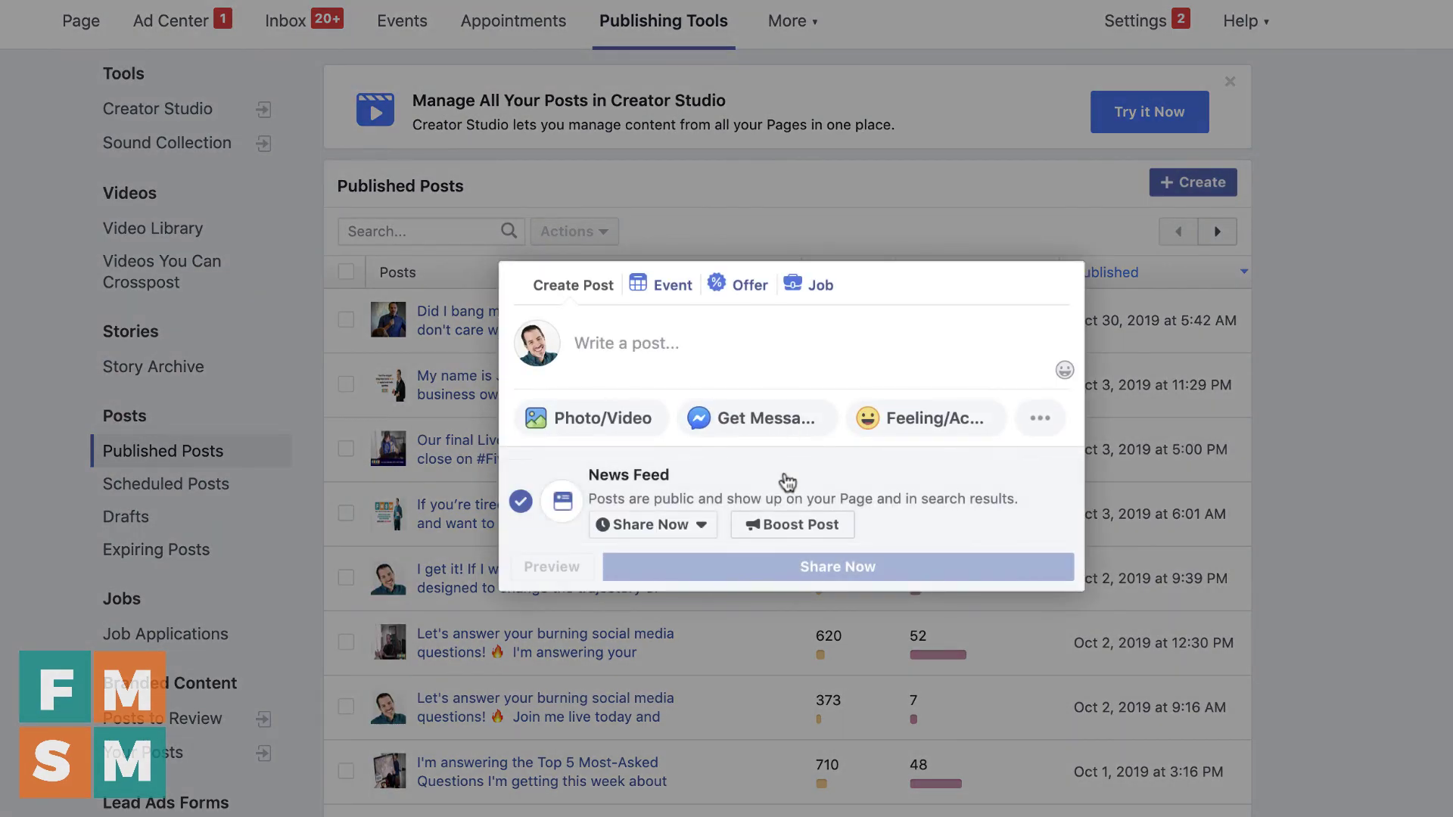
{"action": "left_click", "coordinate": [698, 522]}
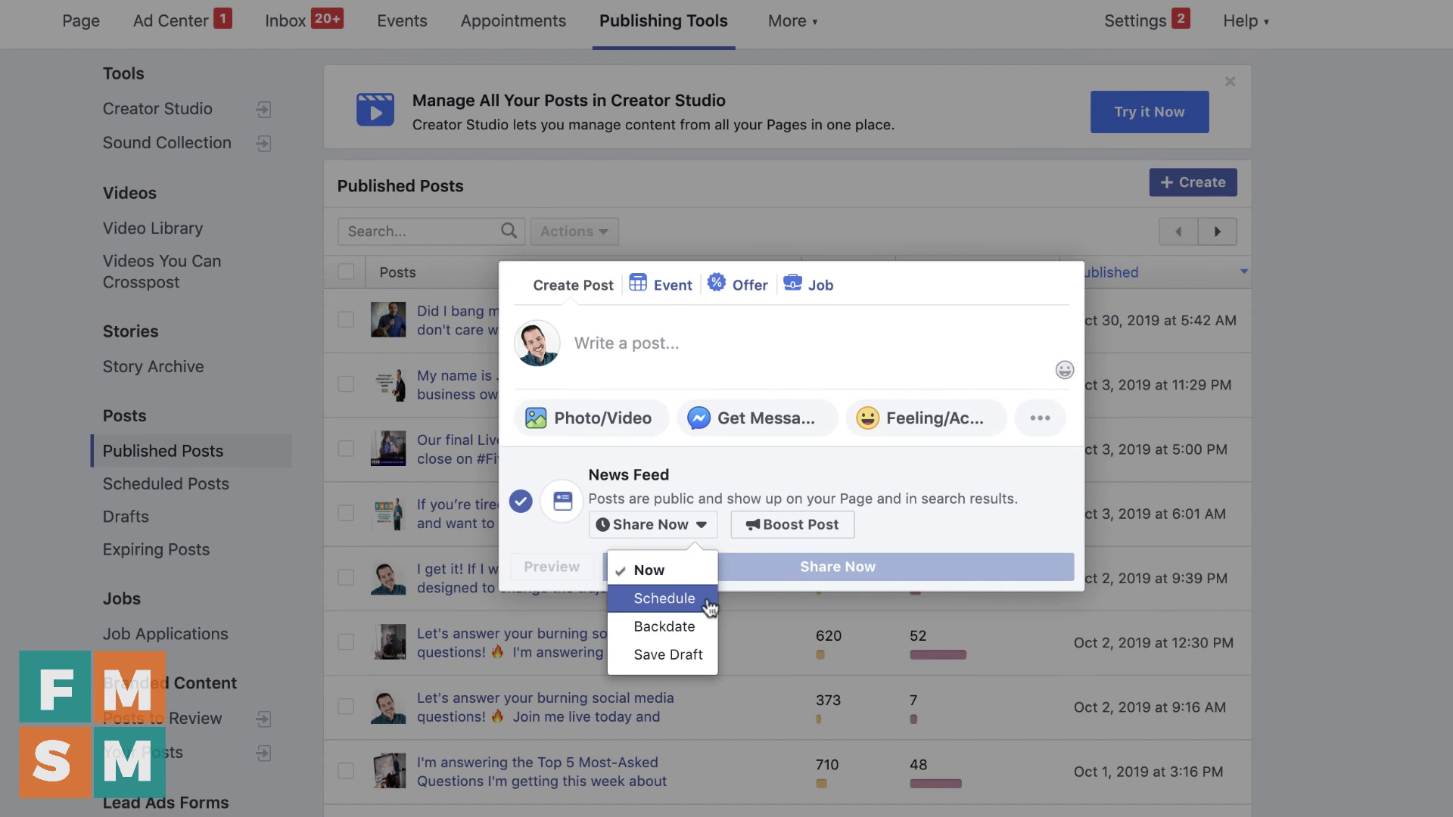